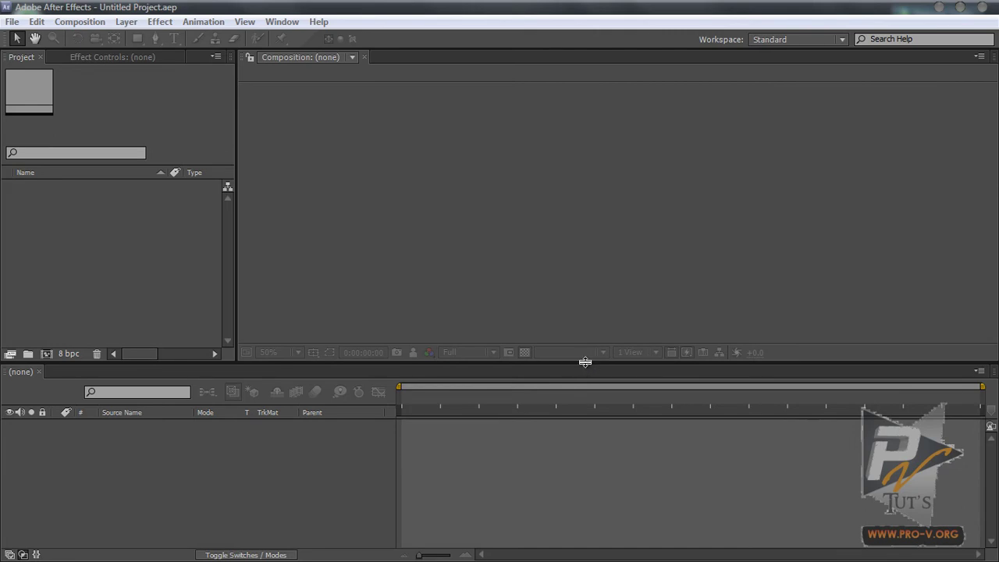
# - Enlarge the timeline area by raising the divider between it and the composition viewer
pyautogui.moveTo(586, 361); pyautogui.dragTo(585, 352)
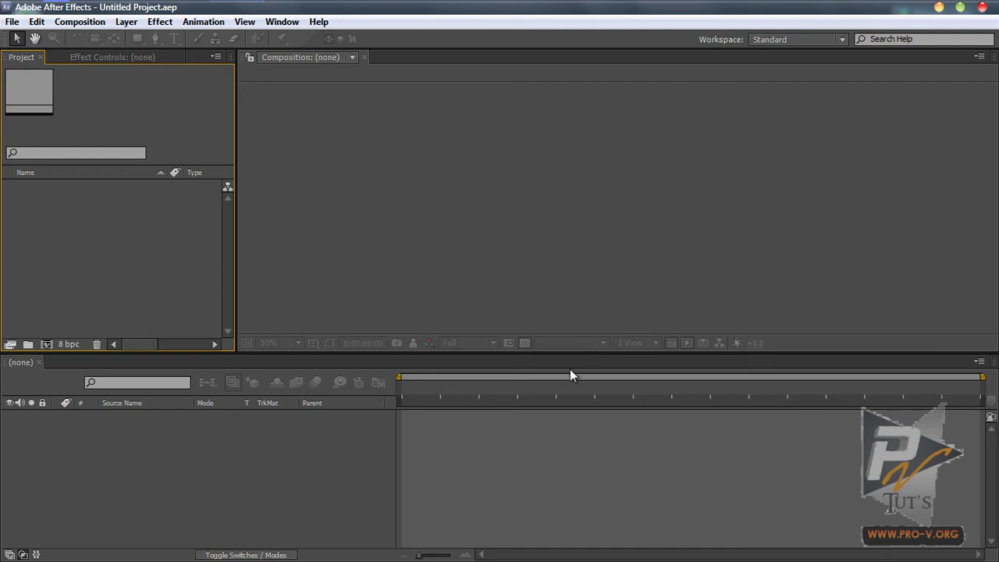
pyautogui.moveTo(572, 353); pyautogui.dragTo(571, 342)
pyautogui.click(297, 493)
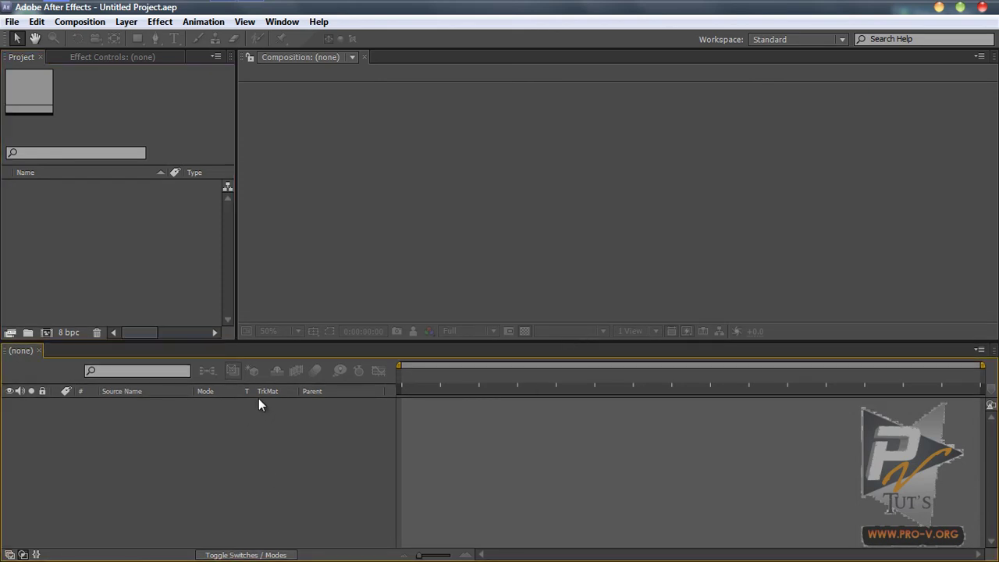
# - Create a new HDTV 1080 29.97 composition, Comp 1, with its resolution set to Full
pyautogui.click(79, 22)
pyautogui.click(93, 37)
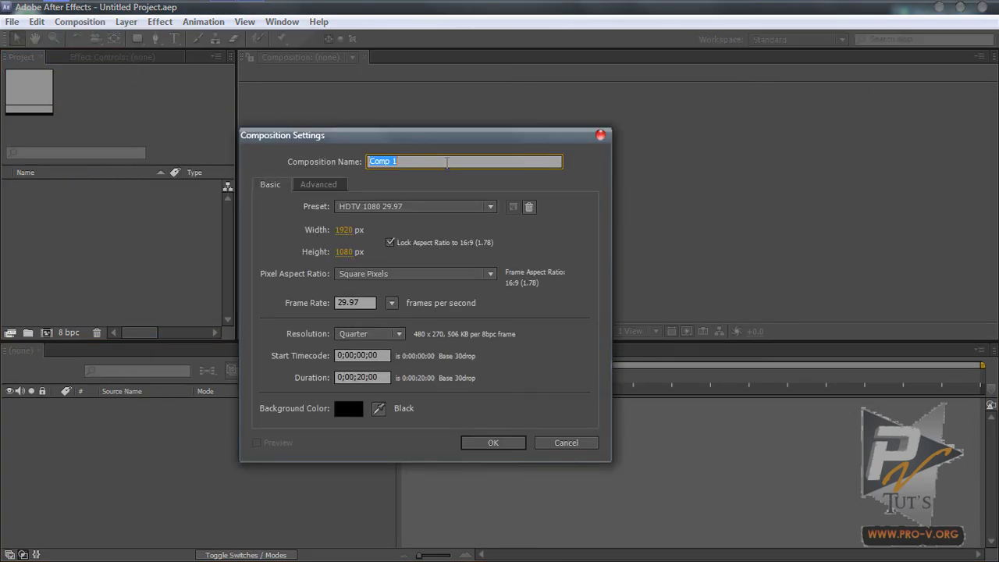
pyautogui.moveTo(427, 139); pyautogui.dragTo(543, 115)
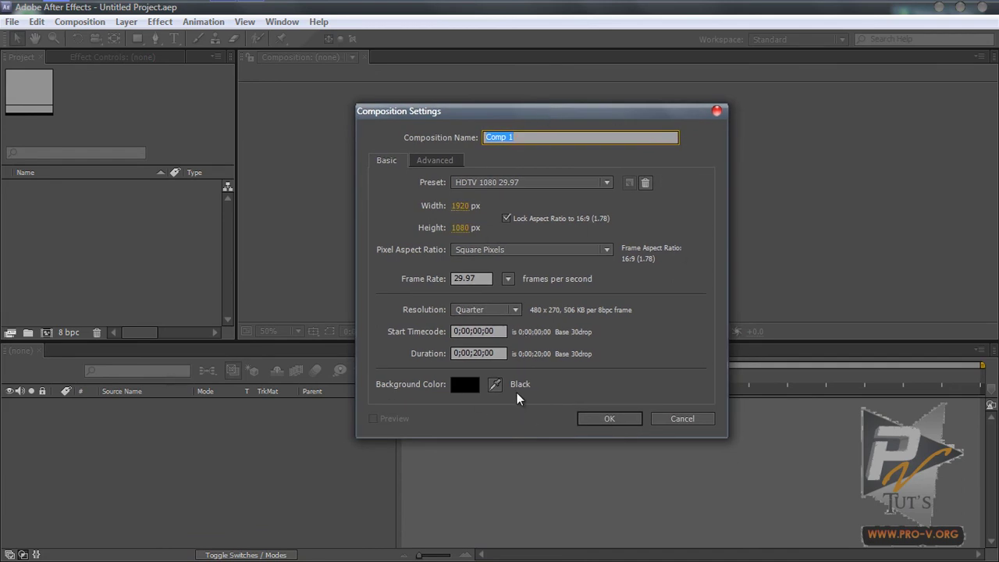
pyautogui.click(504, 310)
pyautogui.click(501, 324)
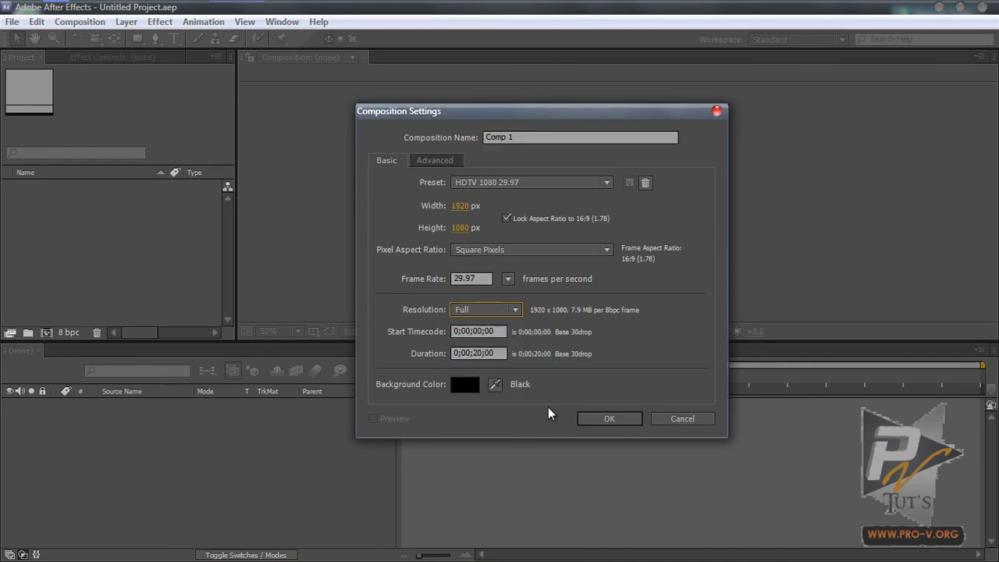
pyautogui.click(601, 420)
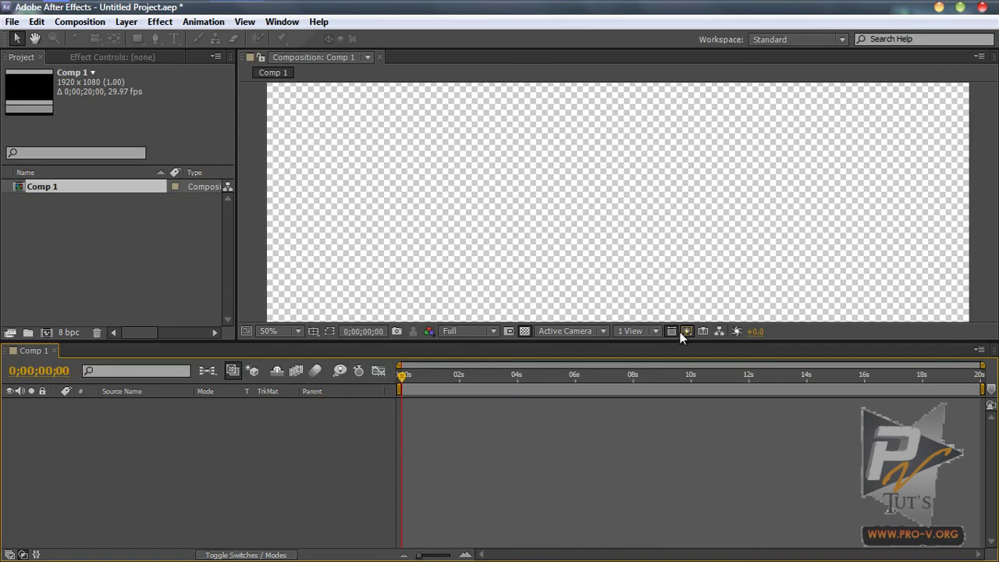
# - Turn off the transparency grid and fit the whole composition frame in the viewer at 25% magnification
pyautogui.click(525, 331)
pyautogui.scroll(-1, 562, 248)
pyautogui.moveTo(591, 235); pyautogui.dragTo(568, 210)
pyautogui.click(281, 439)
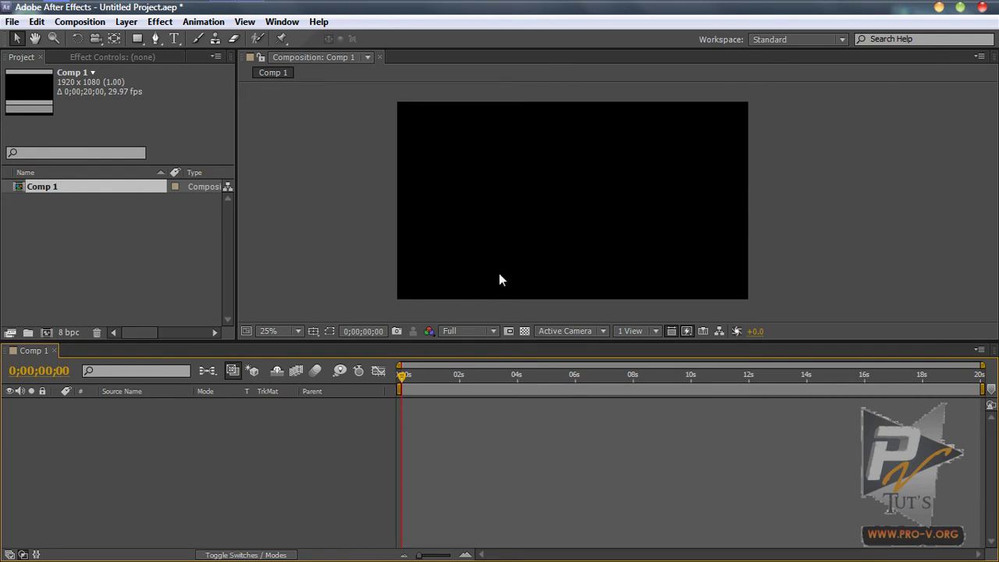
pyautogui.click(127, 22)
pyautogui.moveTo(197, 46)
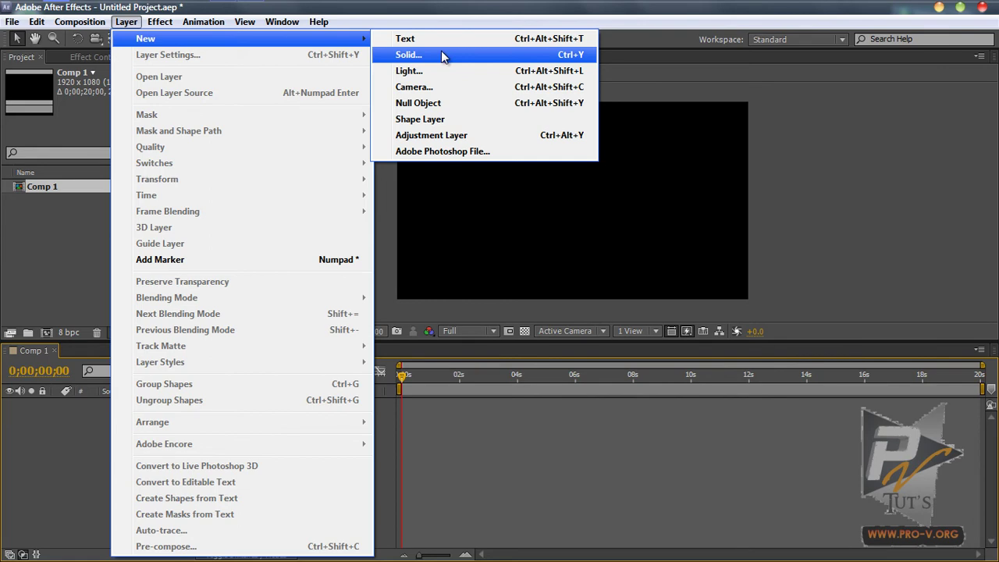
pyautogui.click(83, 447)
pyautogui.click(138, 38)
pyautogui.moveTo(138, 39); pyautogui.dragTo(185, 77)
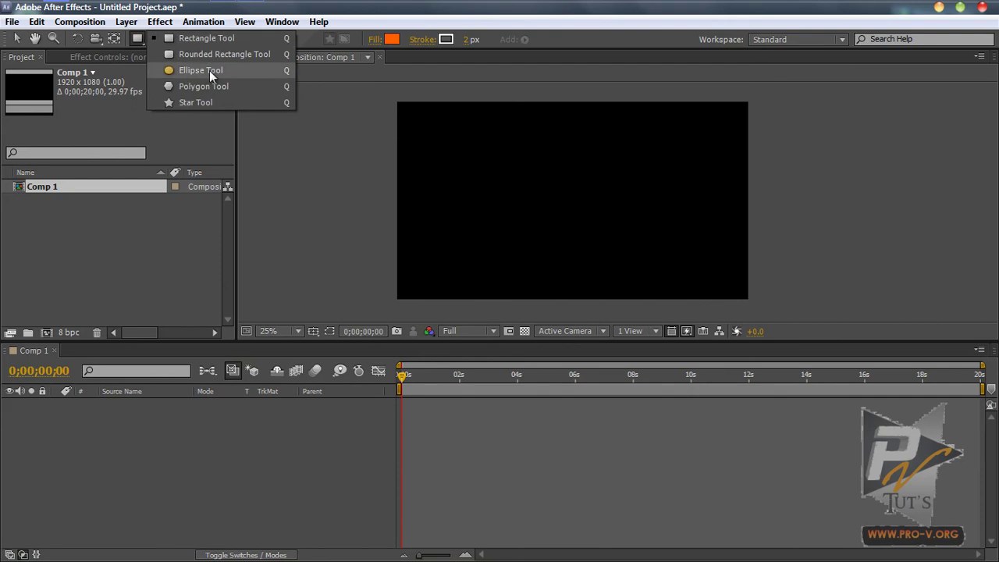
pyautogui.click(148, 512)
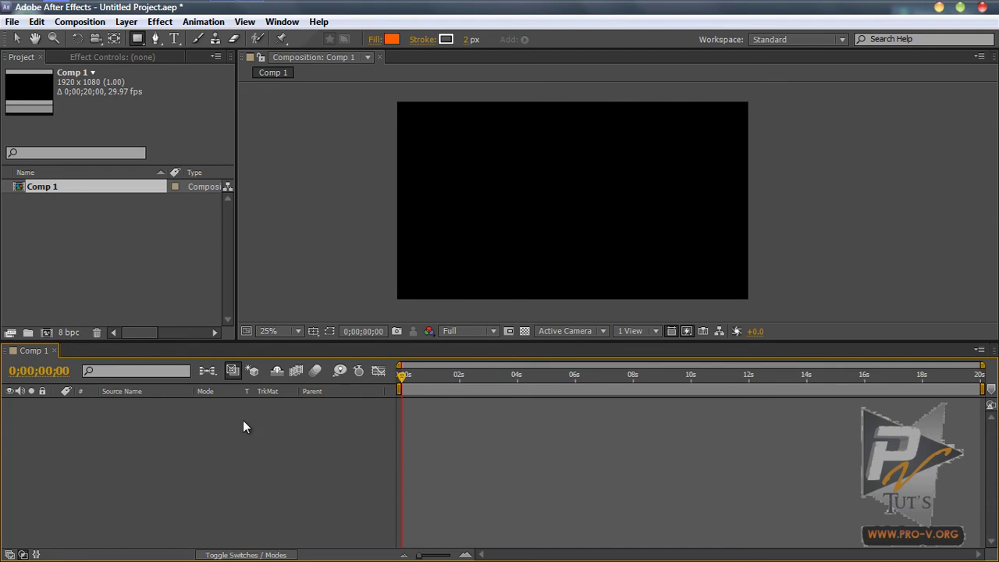
# - Start a new solid layer named Circle and set its width and height to 846 px each
pyautogui.click(126, 22)
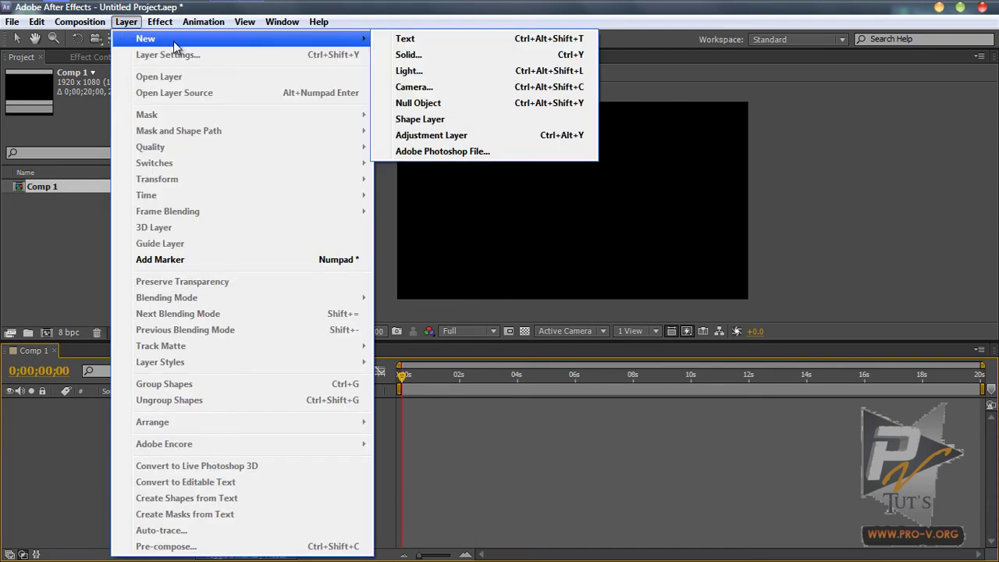
pyautogui.click(398, 56)
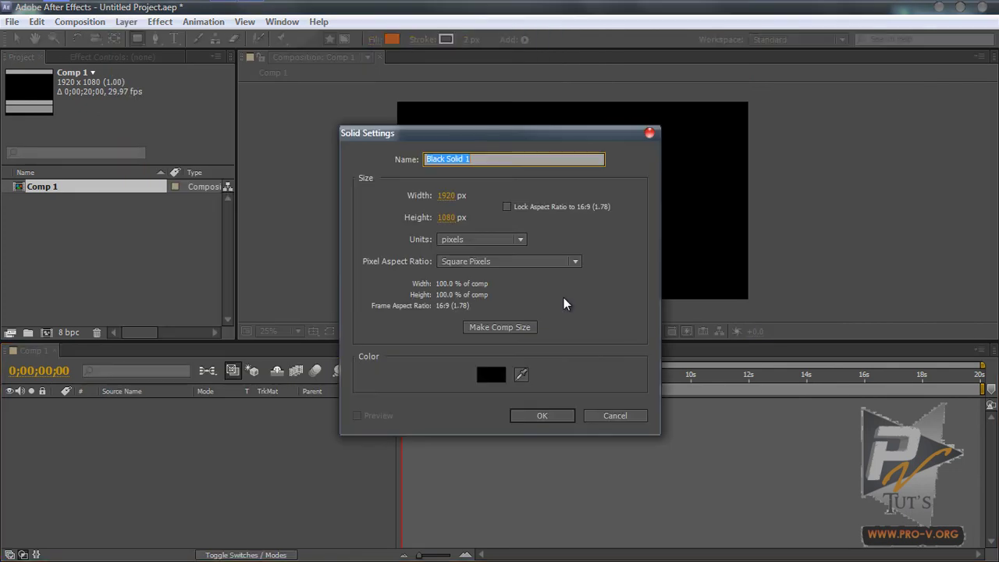
pyautogui.write('Circle')
pyautogui.click(448, 196)
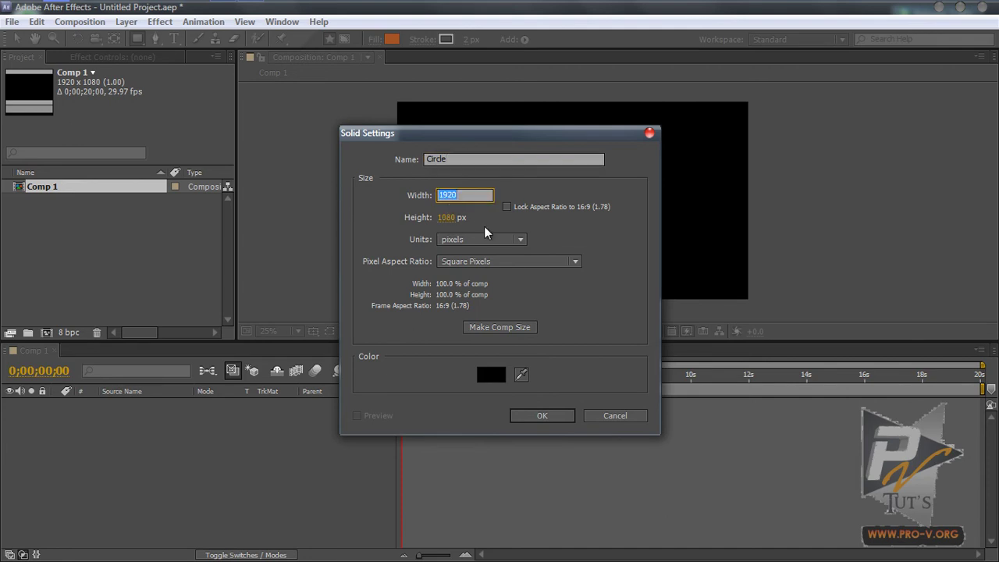
pyautogui.write('846')
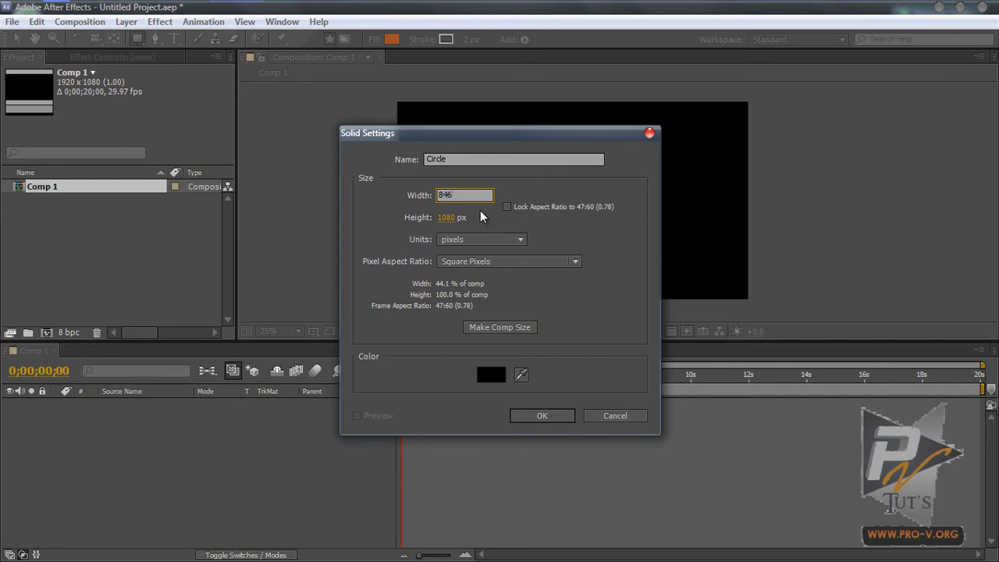
pyautogui.press('Tab')
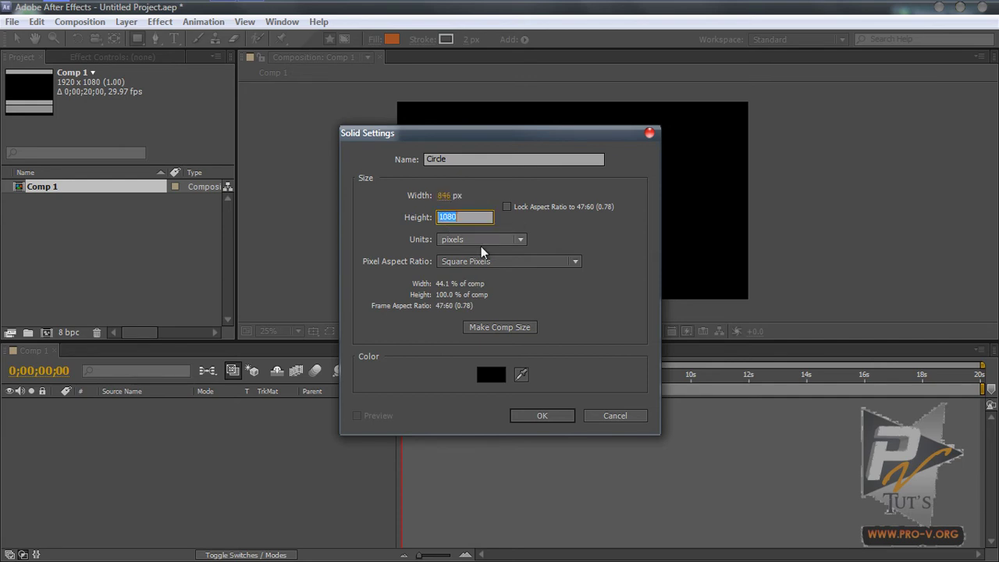
pyautogui.write('864')
pyautogui.press('BackSpace')
pyautogui.press('BackSpace')
pyautogui.write('46')
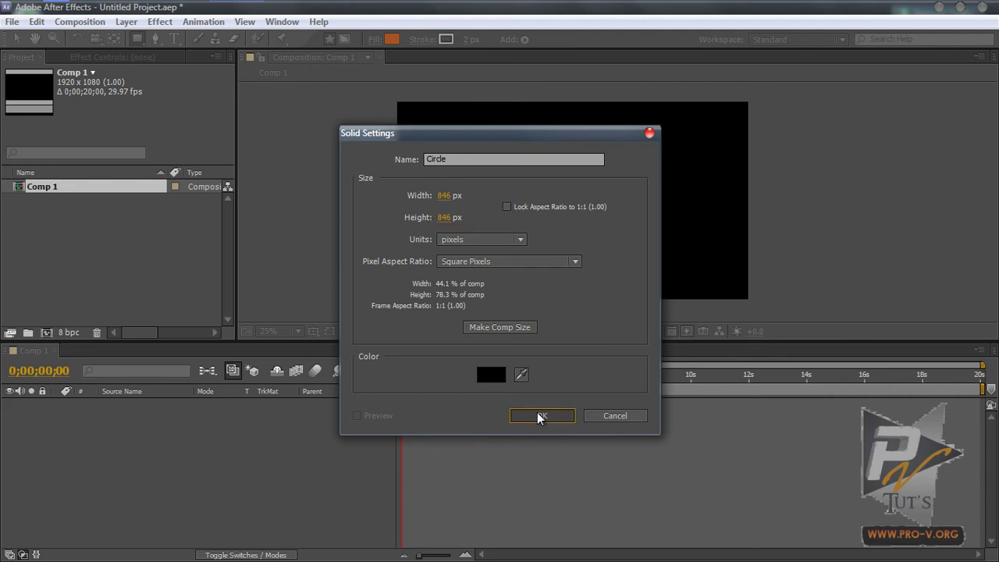
# - Change the solid's color to a medium gray and add the solid to the composition
pyautogui.click(490, 378)
pyautogui.moveTo(295, 500); pyautogui.dragTo(294, 484)
pyautogui.moveTo(116, 448)
pyautogui.mouseDown()
pyautogui.moveTo(59, 438)
pyautogui.moveTo(41, 414)
pyautogui.moveTo(35, 439)
pyautogui.mouseUp()
pyautogui.click(398, 316)
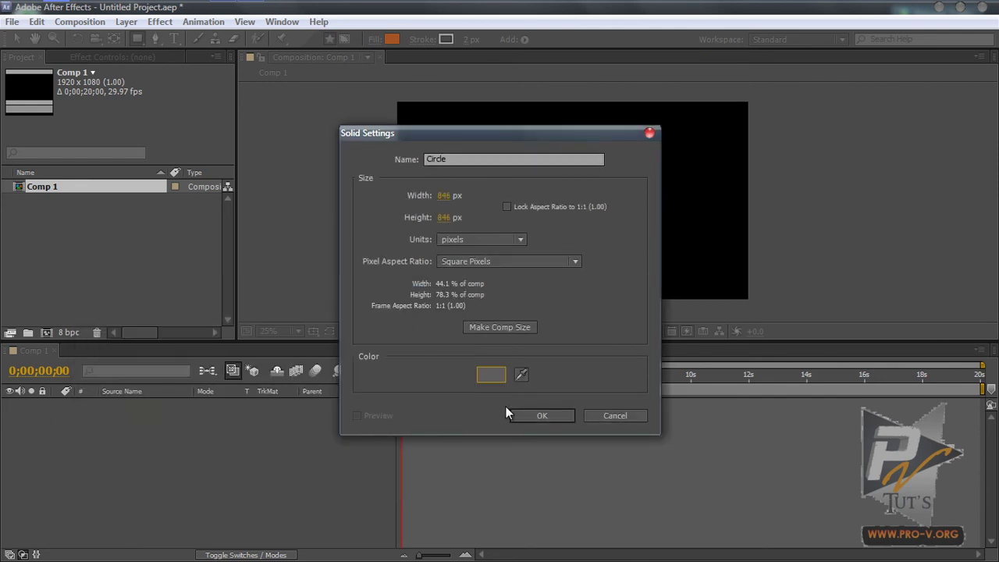
pyautogui.click(546, 415)
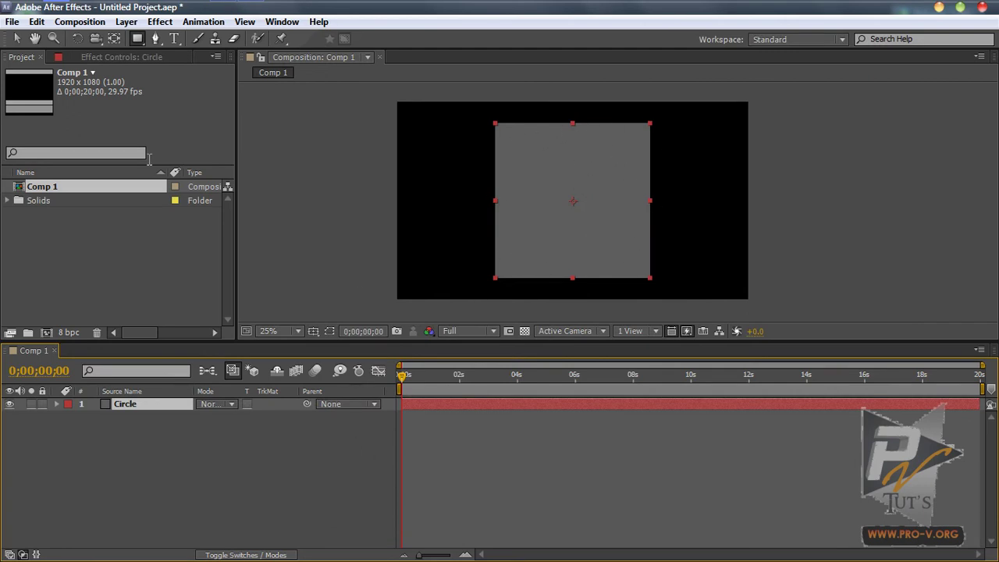
# - Add an elliptical mask that fills the whole Circle solid, and return to the Selection tool
pyautogui.click(138, 40)
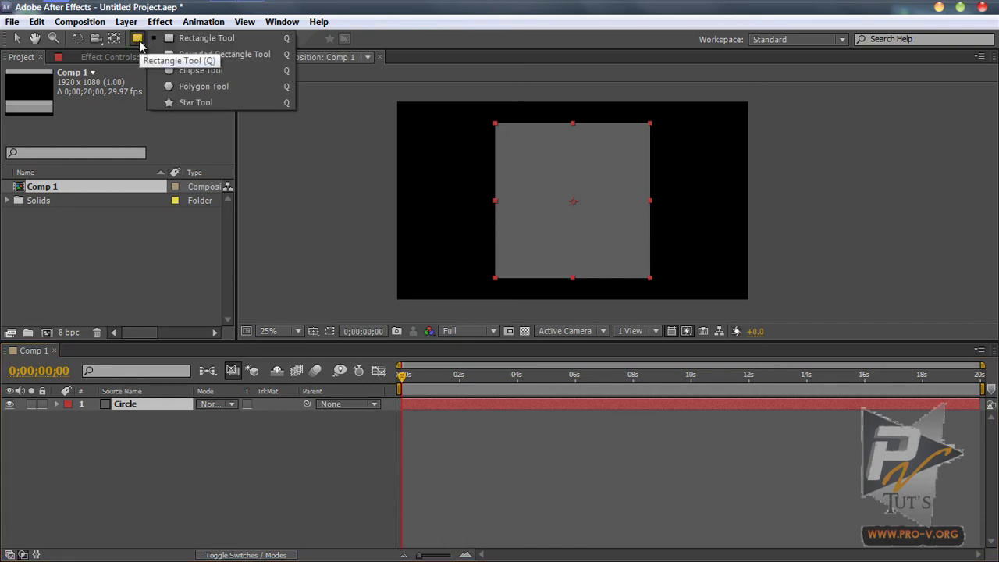
pyautogui.click(207, 72)
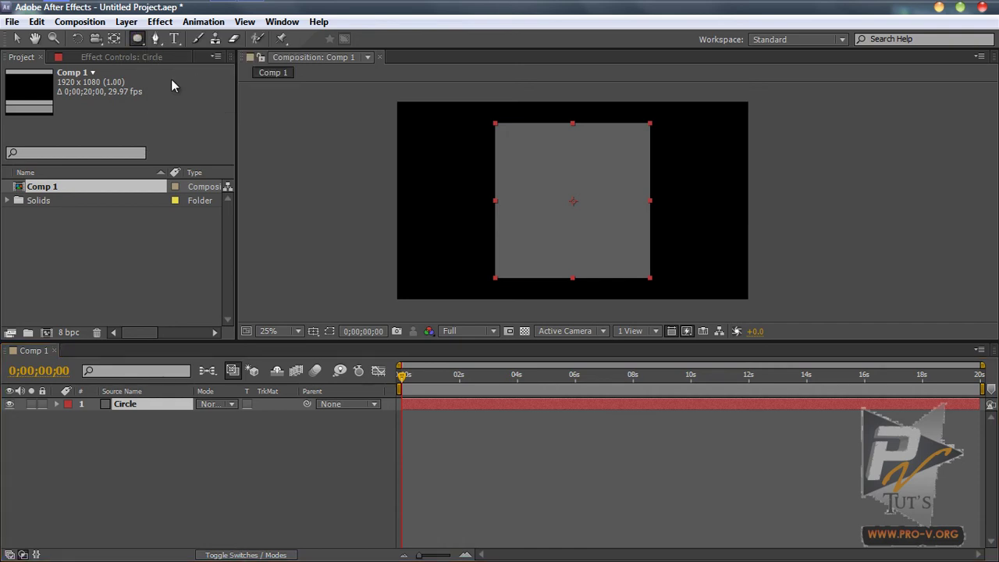
pyautogui.doubleClick(138, 39)
pyautogui.press('v')
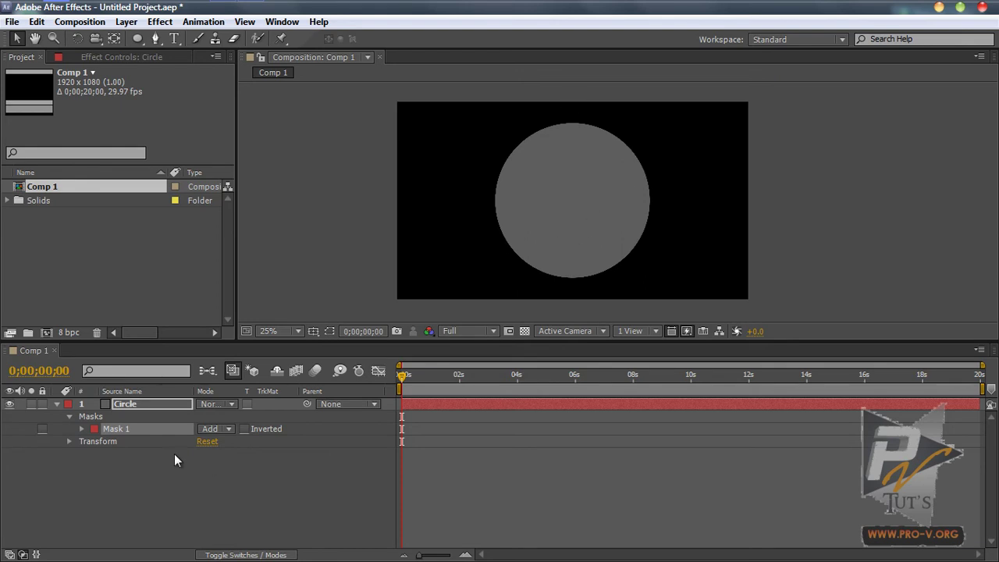
# - Rename the Circle layer's mask to Outer
pyautogui.click(148, 451)
pyautogui.click(137, 431)
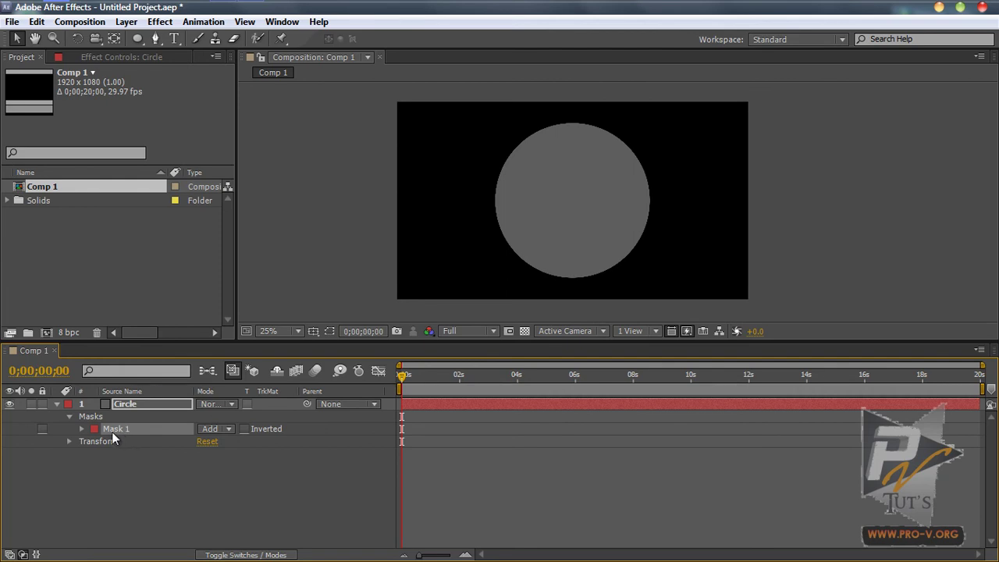
pyautogui.press('Return')
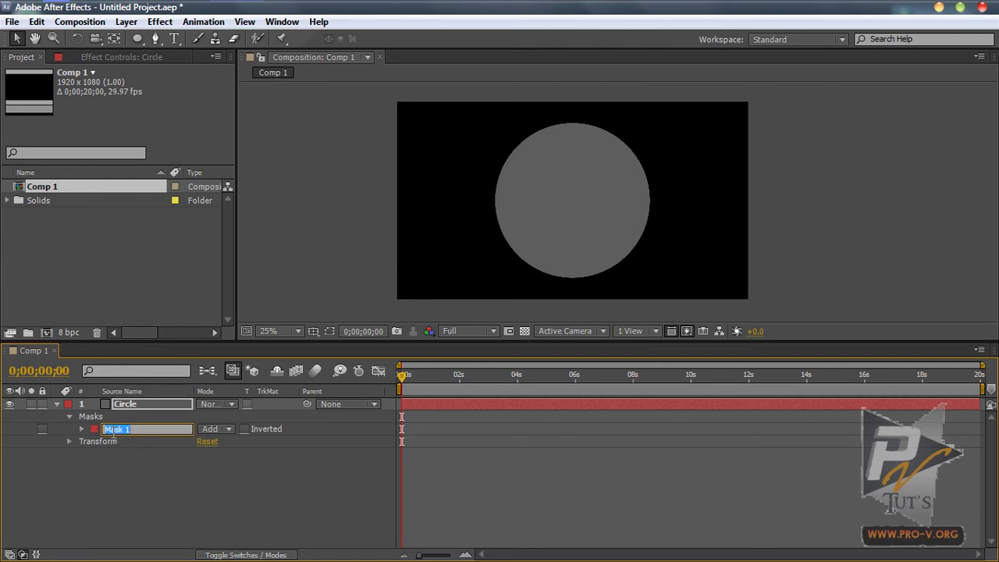
pyautogui.write('Outer')
pyautogui.press('Return')
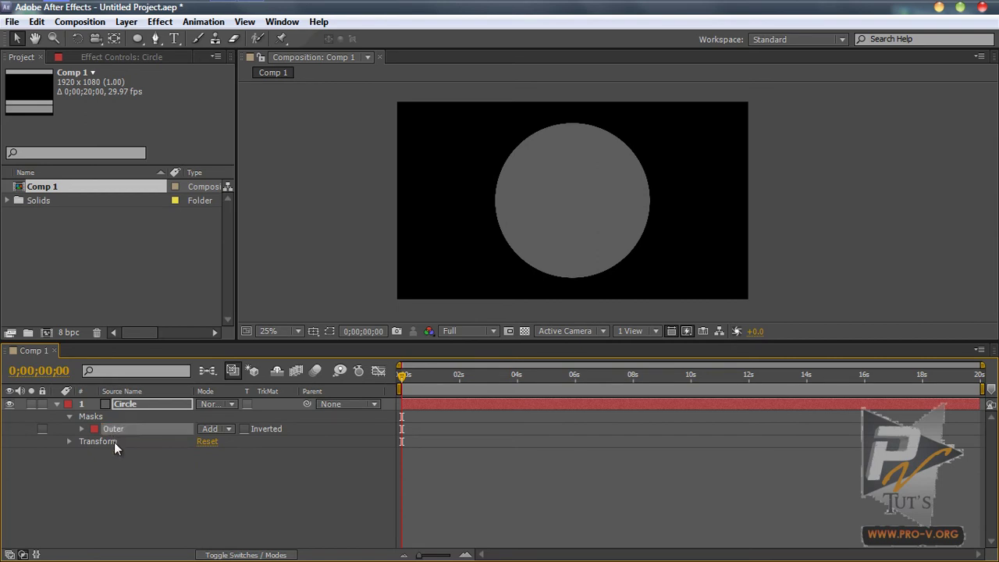
pyautogui.click(121, 466)
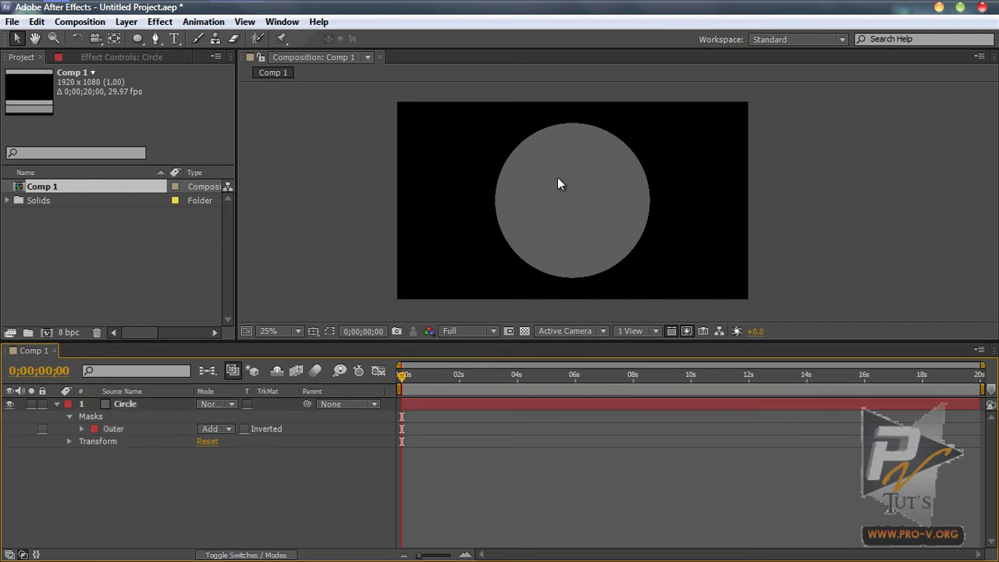
# - Duplicate the Outer mask, rename the copy Inner, and set its mode to Subtract
pyautogui.click(126, 428)
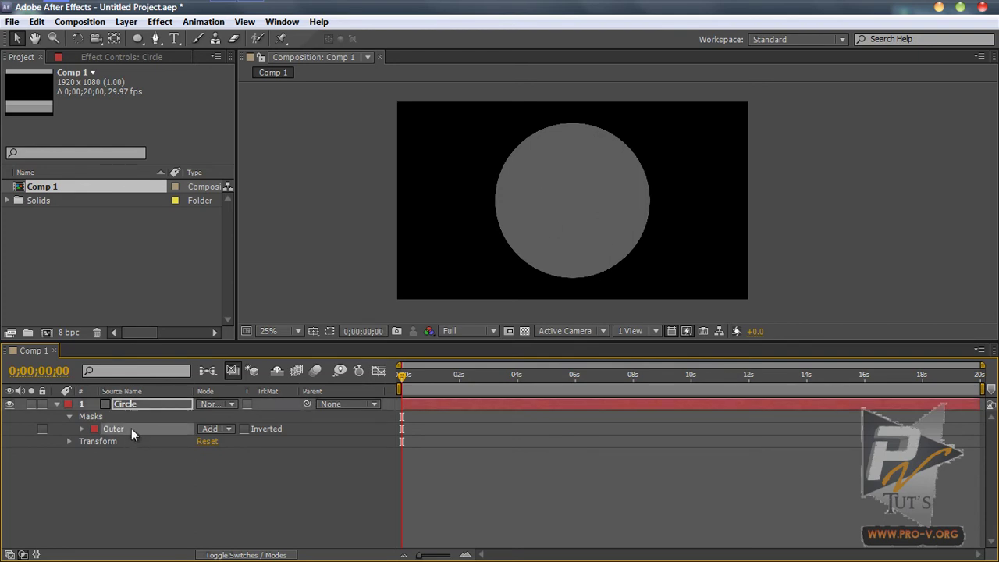
pyautogui.hotkey('ctrl', 'd')
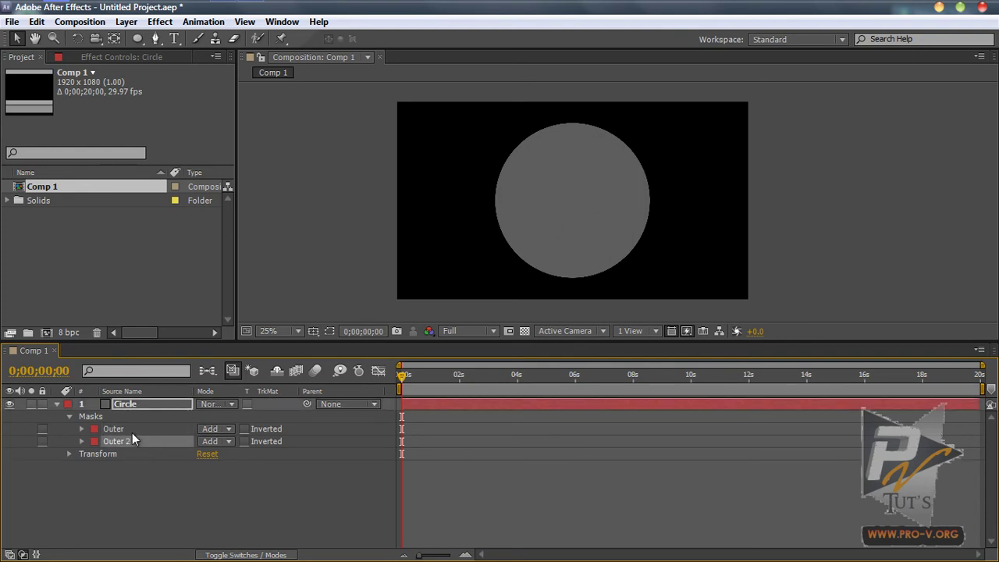
pyautogui.press('Return')
pyautogui.write('Inner')
pyautogui.press('Return')
pyautogui.click(215, 442)
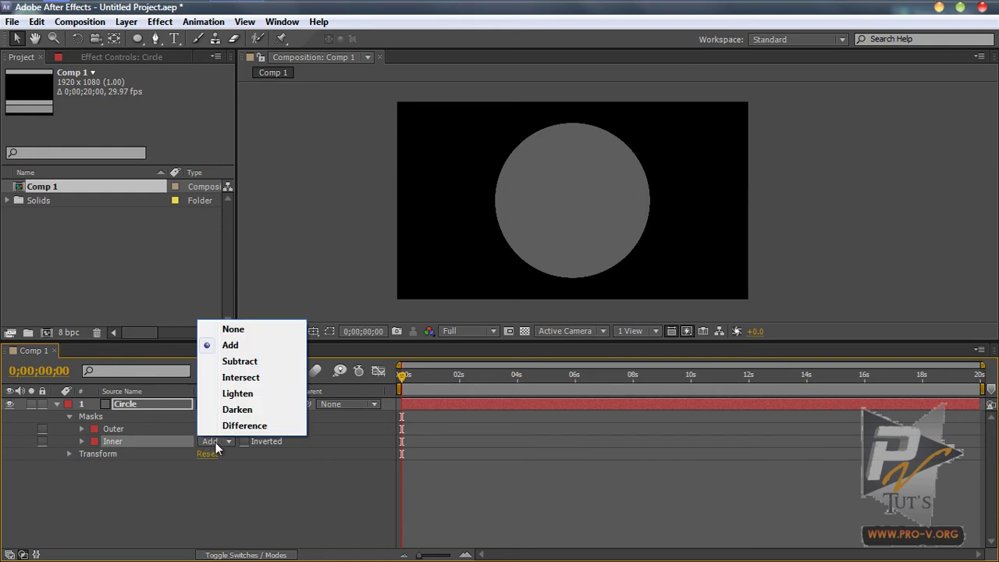
pyautogui.click(240, 361)
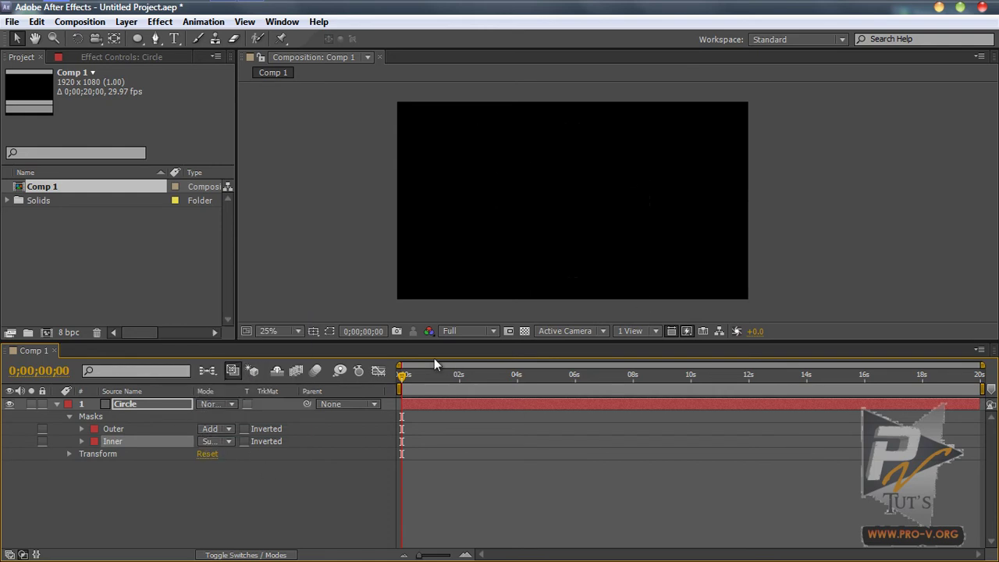
# - Display the mask outlines in the viewer and reveal the properties of both the Outer and Inner masks
pyautogui.click(329, 333)
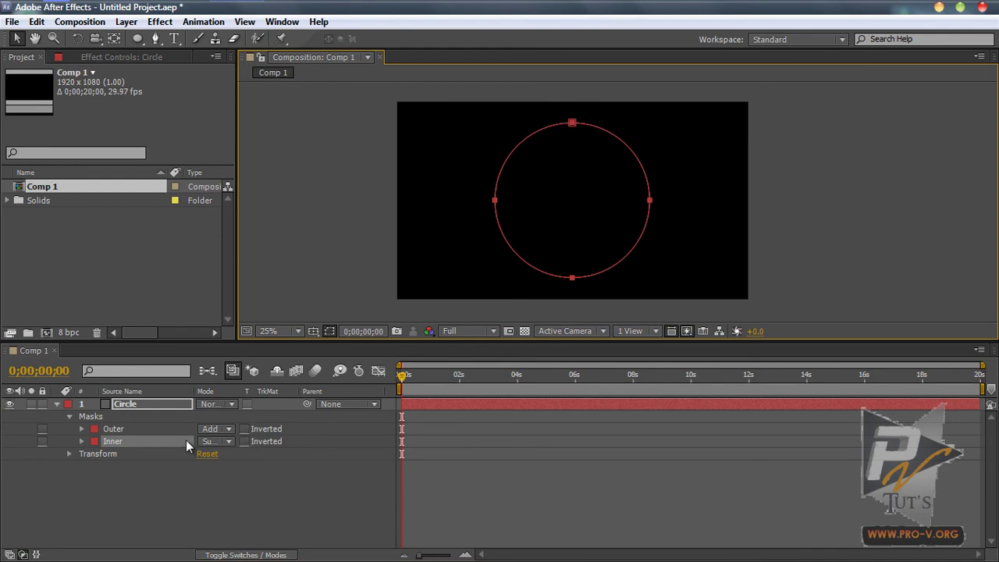
pyautogui.click(81, 429)
pyautogui.click(81, 491)
pyautogui.scroll(-1, 208, 493)
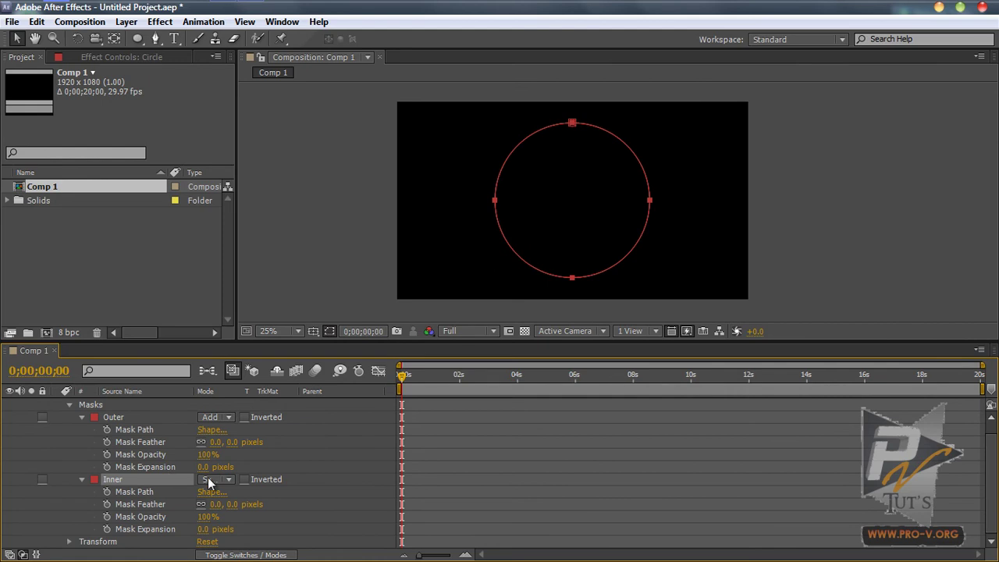
pyautogui.click(204, 466)
pyautogui.write('15')
pyautogui.press('Return')
pyautogui.moveTo(215, 467)
pyautogui.mouseDown()
pyautogui.moveTo(242, 473)
pyautogui.moveTo(172, 483)
pyautogui.moveTo(196, 469)
pyautogui.mouseUp()
pyautogui.click(198, 469)
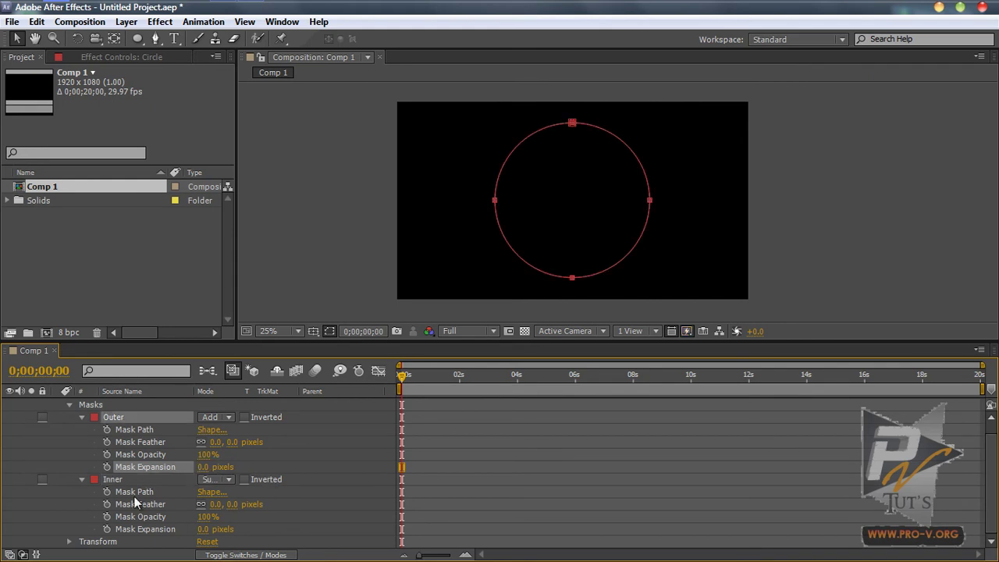
# - Set the Inner mask's expansion to -59 pixels to cut the circle into a ring
pyautogui.moveTo(202, 530); pyautogui.dragTo(171, 544)
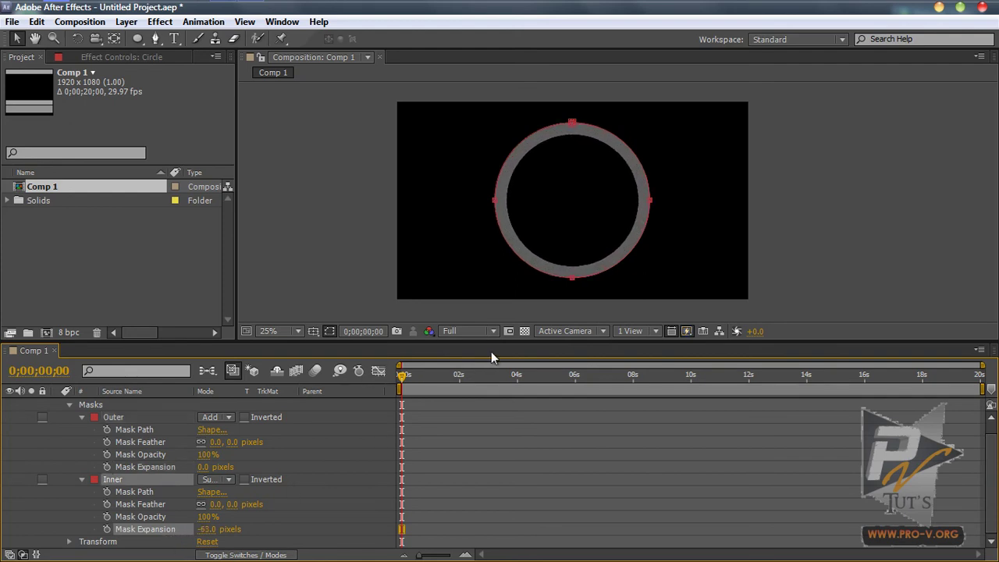
pyautogui.press('/')
pyautogui.press(',')
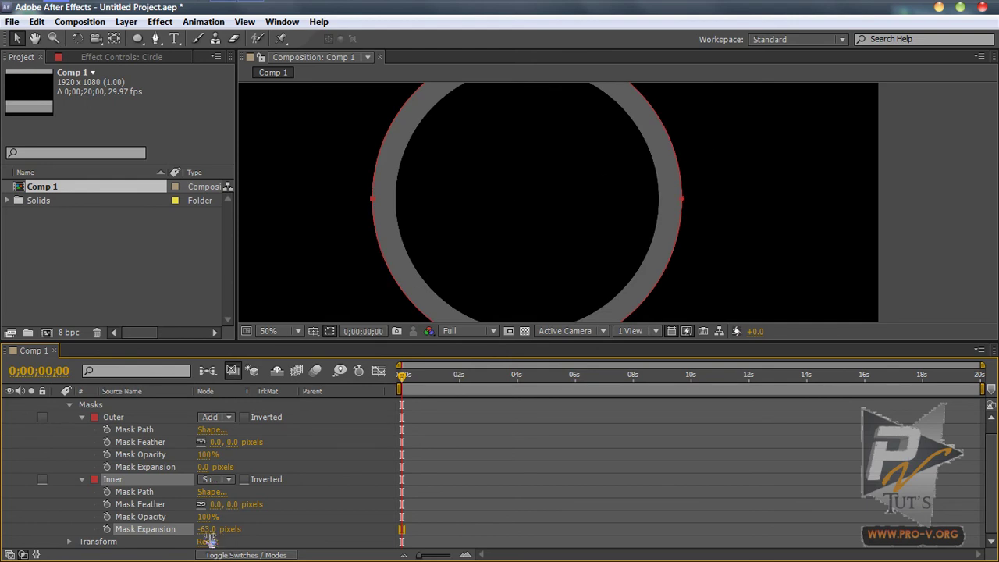
pyautogui.moveTo(205, 529)
pyautogui.mouseDown()
pyautogui.moveTo(219, 529)
pyautogui.moveTo(209, 529)
pyautogui.mouseUp()
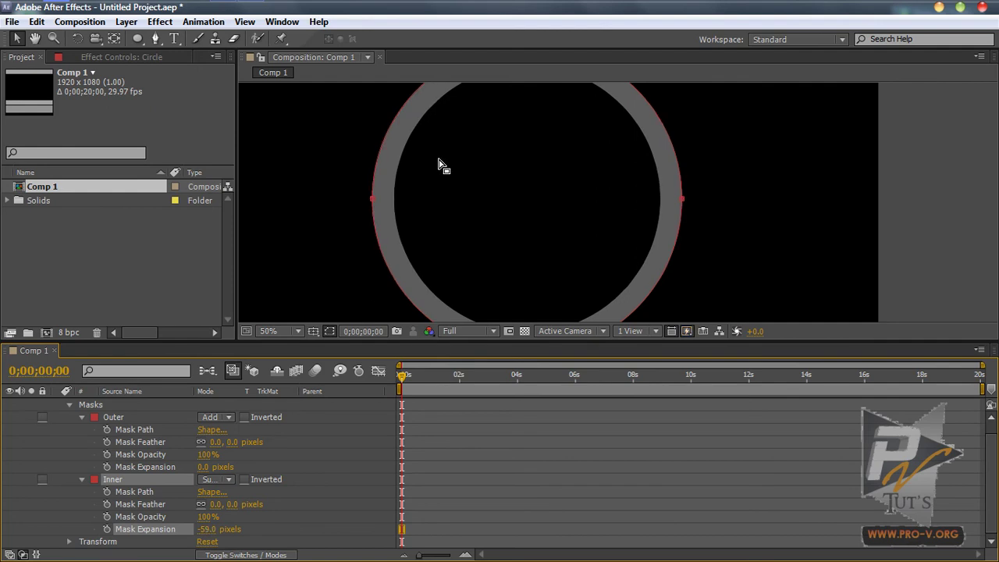
# - Set the Inner mask's feather to 2 pixels on the Circle layer
pyautogui.press(',')
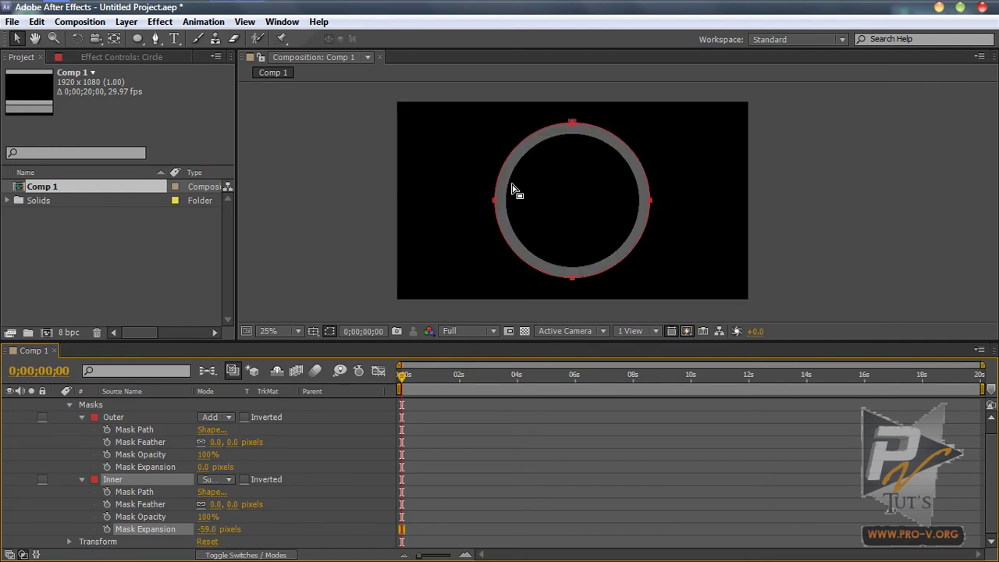
pyautogui.press('.')
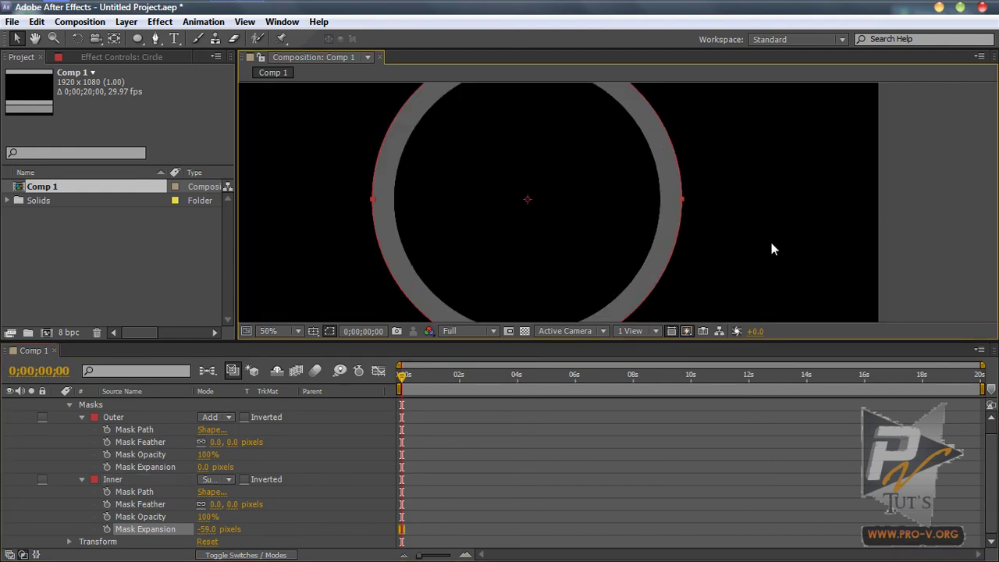
pyautogui.click(717, 244)
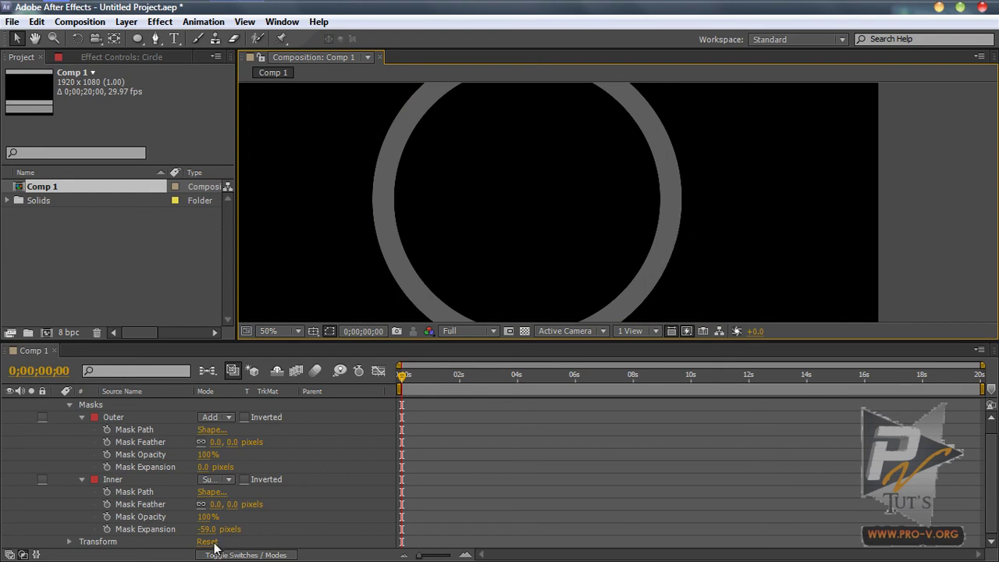
pyautogui.click(212, 505)
pyautogui.write('2')
pyautogui.press('Return')
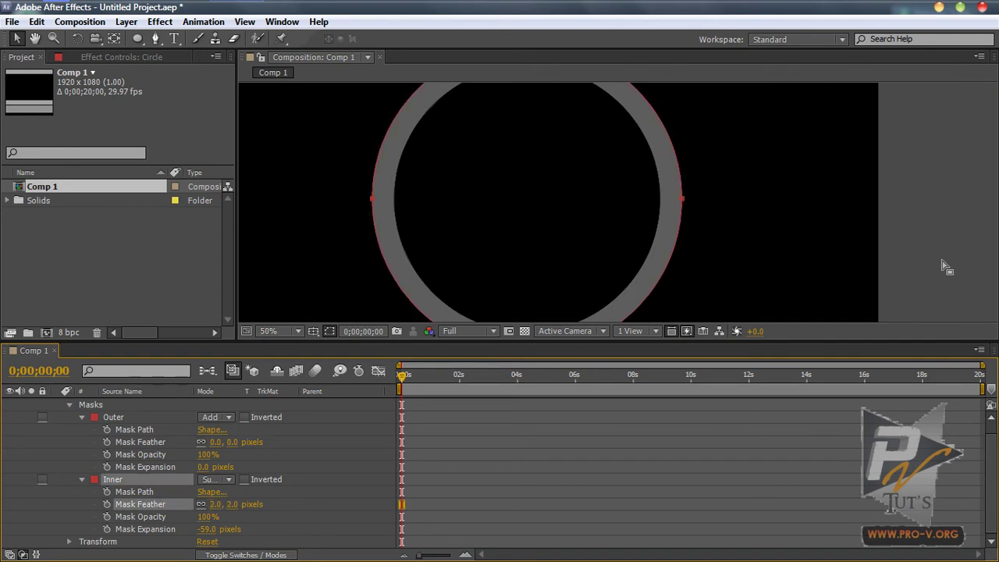
pyautogui.click(698, 258)
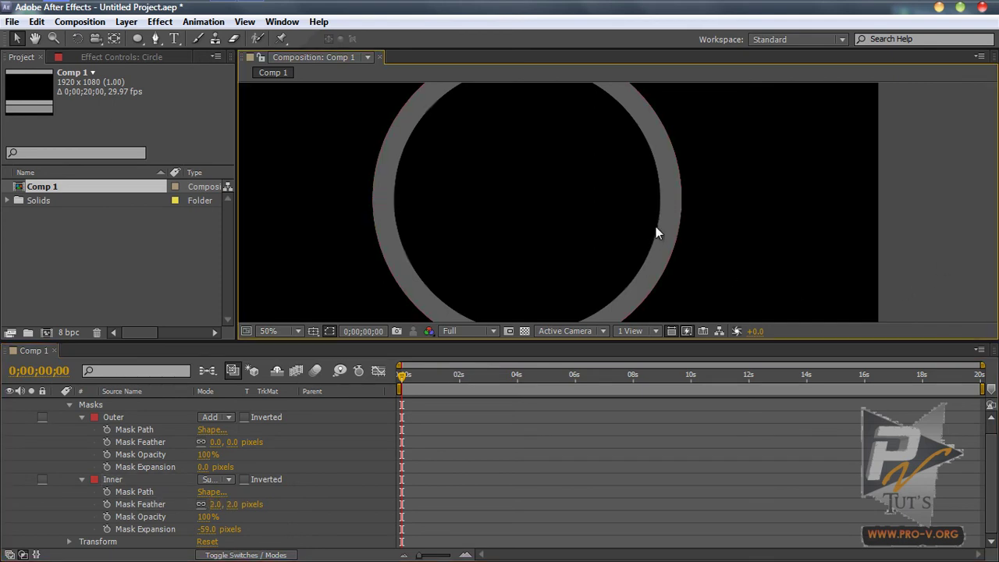
# - Set the Circle layer's Outer mask feather to 3 pixels
pyautogui.click(217, 442)
pyautogui.write('3')
pyautogui.press('Return')
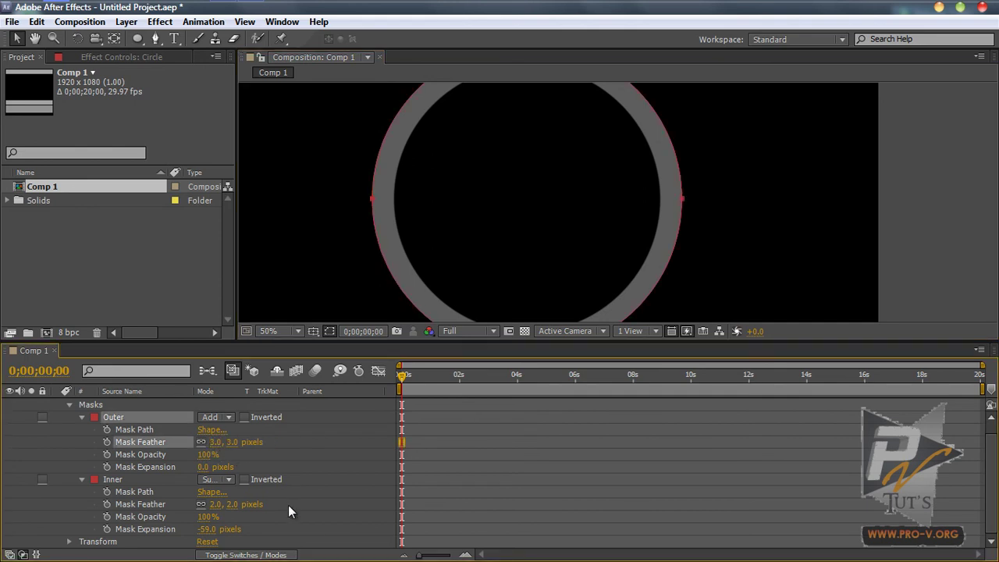
pyautogui.click(911, 265)
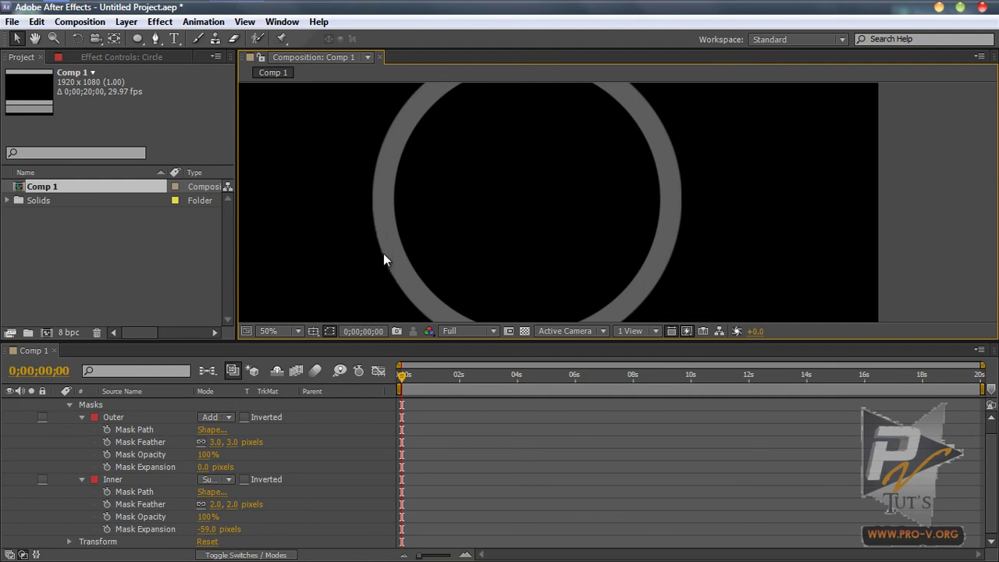
# - Thicken the gray ring by setting the Inner mask's expansion to -85 pixels
pyautogui.press('.')
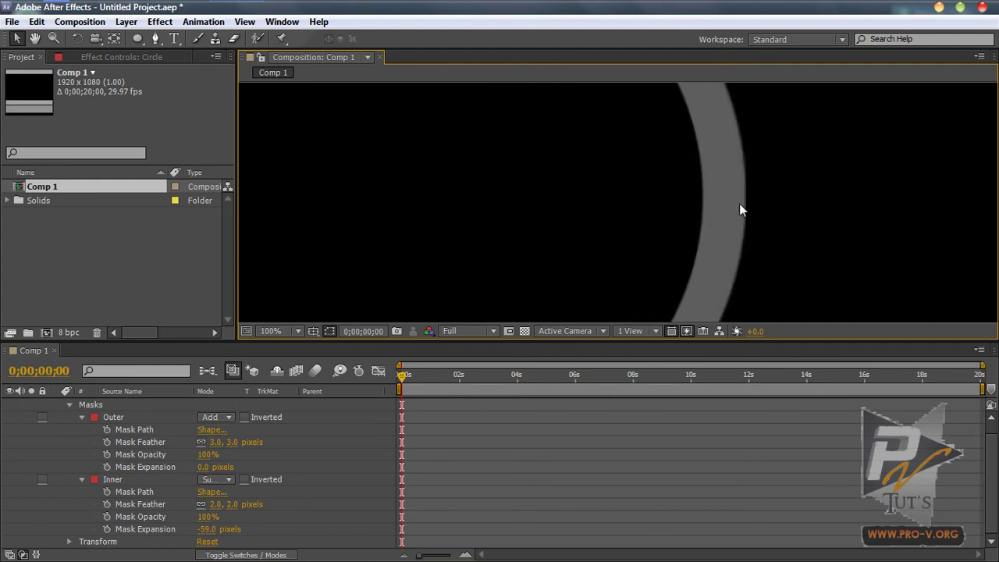
pyautogui.press(',')
pyautogui.press(',')
pyautogui.press(',')
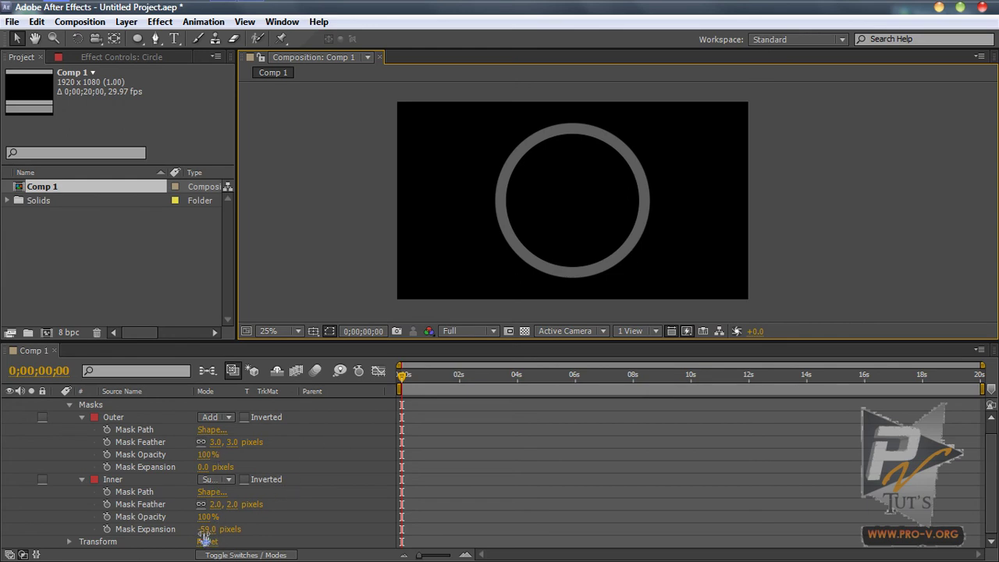
pyautogui.moveTo(204, 531)
pyautogui.mouseDown()
pyautogui.moveTo(180, 535)
pyautogui.moveTo(190, 536)
pyautogui.mouseUp()
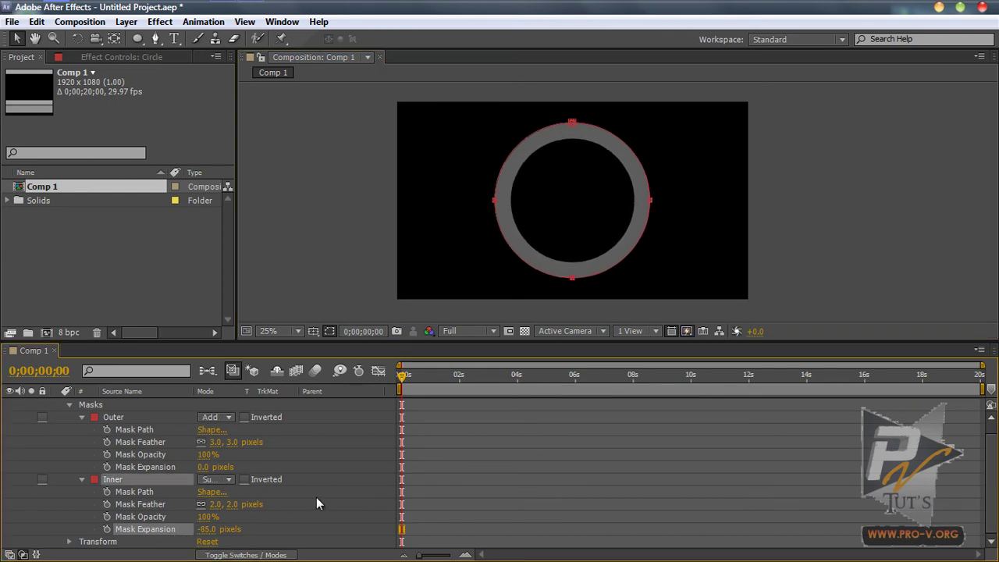
pyautogui.click(314, 498)
pyautogui.click(765, 278)
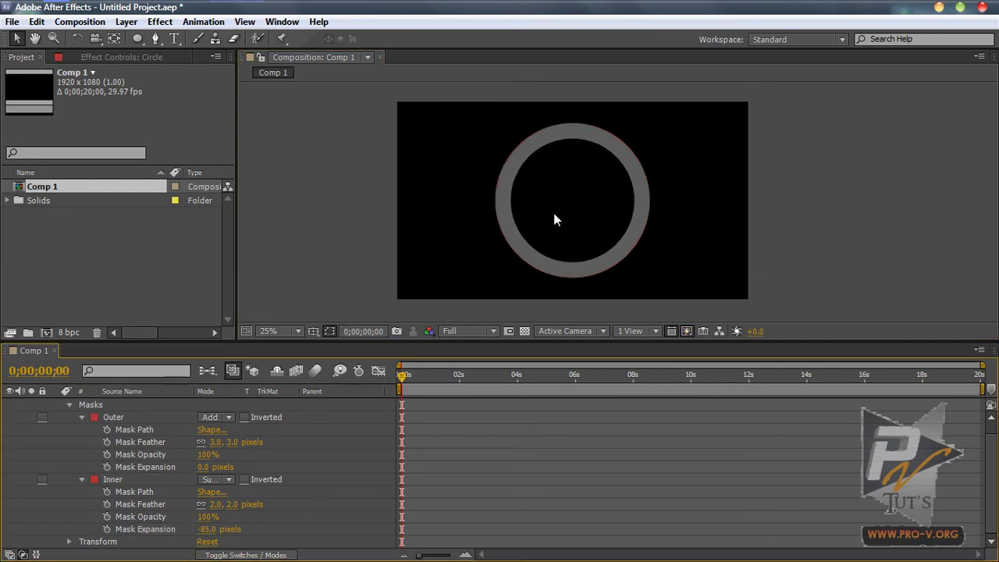
# - Collapse the Circle layer's properties and duplicate the layer
pyautogui.click(69, 404)
pyautogui.click(57, 404)
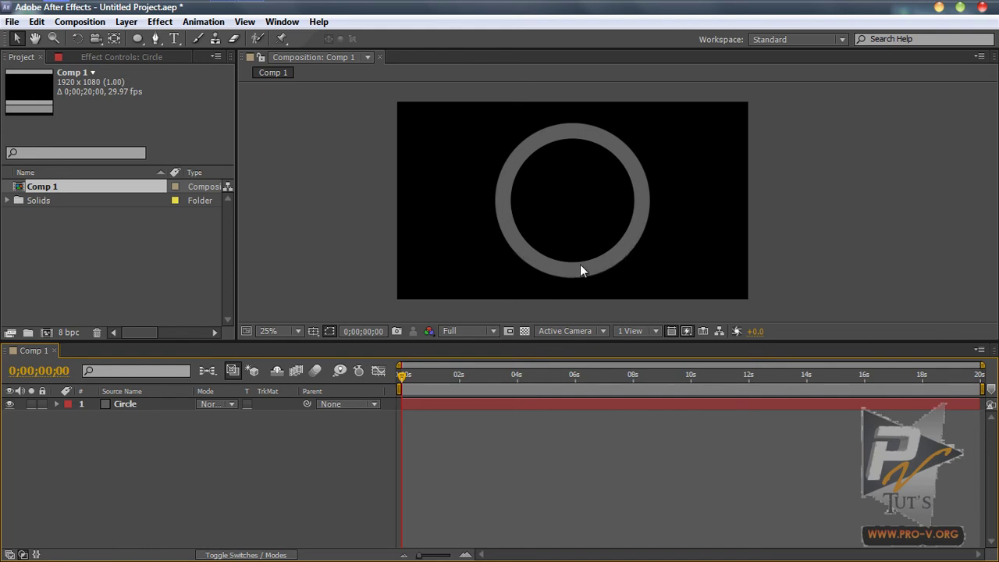
pyautogui.click(124, 406)
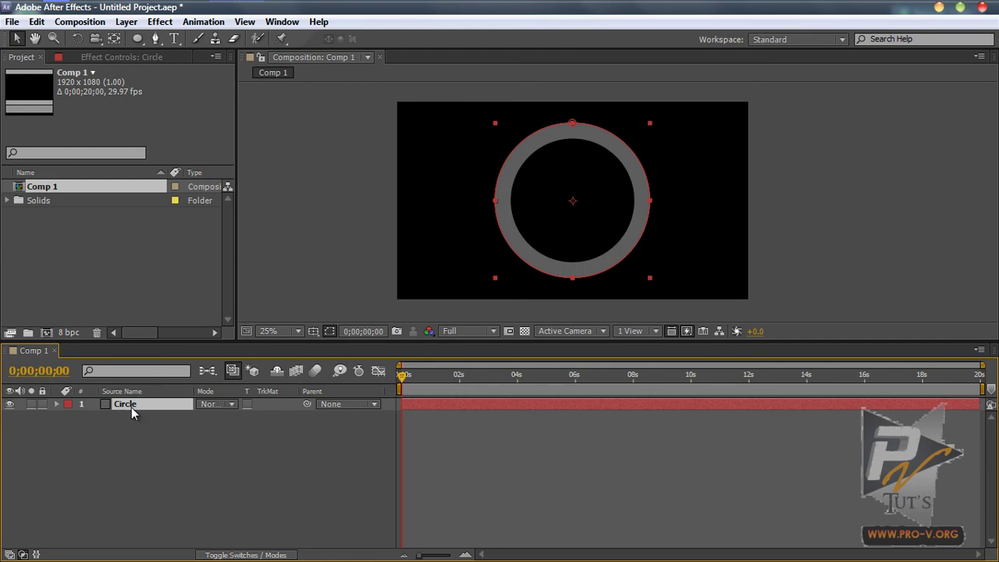
pyautogui.hotkey('ctrl', 'd')
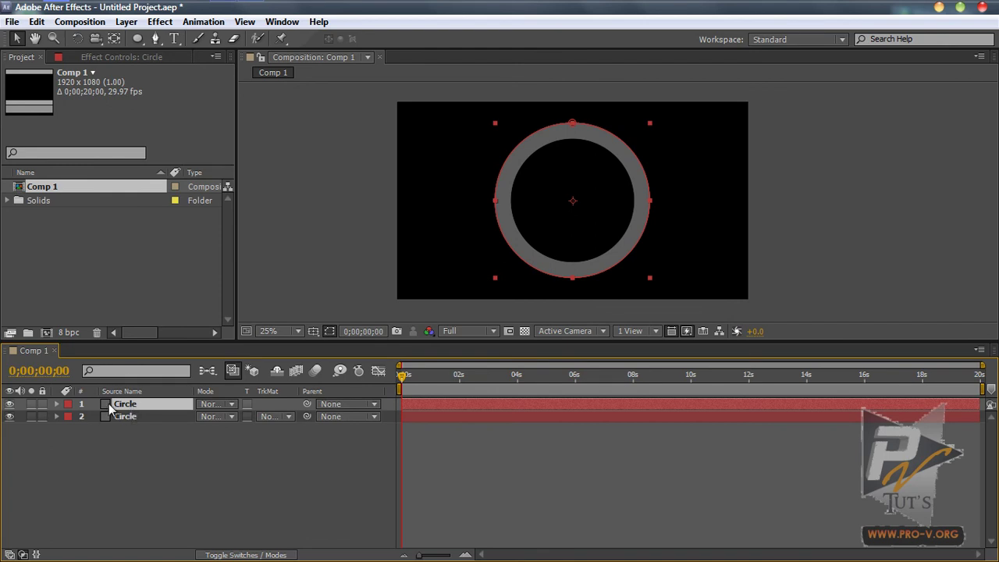
# - Change the duplicated circle's solid color to light gray CFCFCF in its solid settings
pyautogui.click(130, 25)
pyautogui.click(144, 57)
pyautogui.click(281, 363)
pyautogui.moveTo(152, 400); pyautogui.dragTo(2, 320)
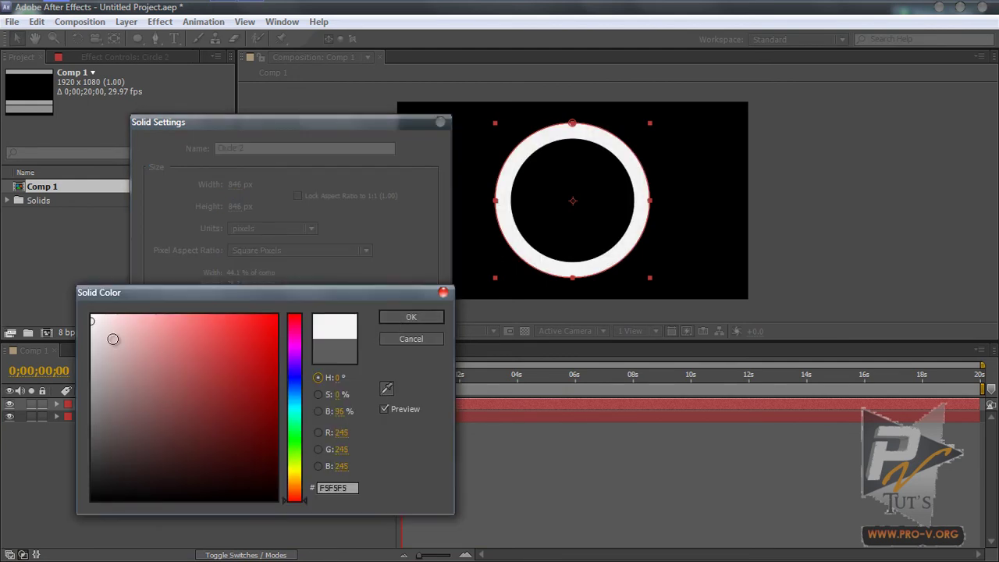
pyautogui.moveTo(94, 324); pyautogui.dragTo(68, 351)
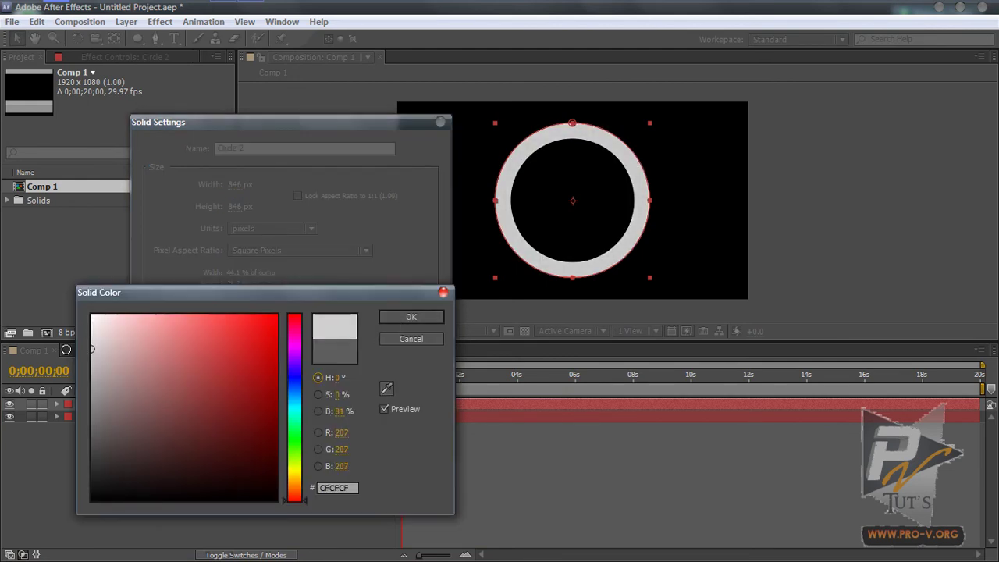
pyautogui.click(390, 318)
pyautogui.click(333, 442)
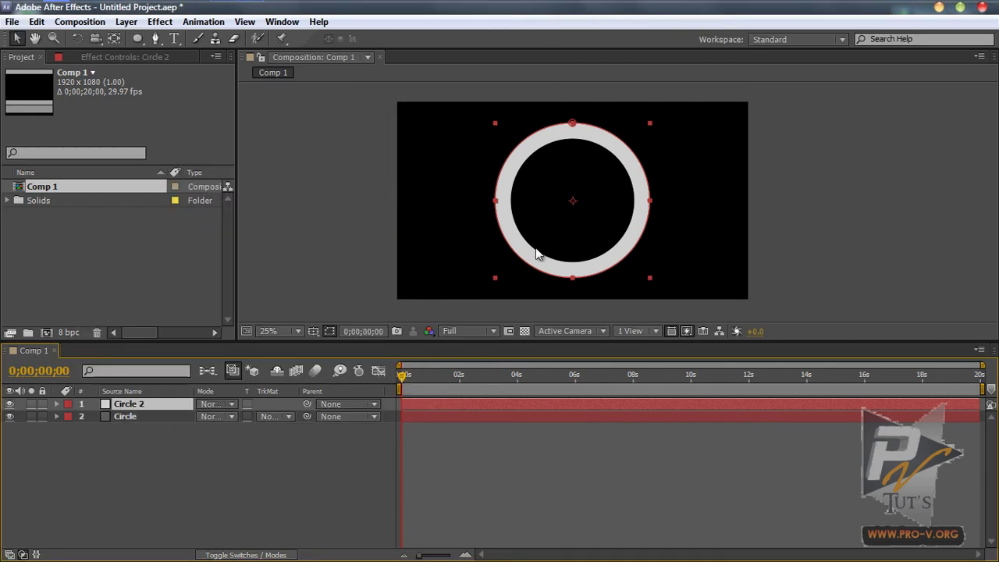
# - Rename the light gray Circle 2 layer to Specular
pyautogui.click(260, 497)
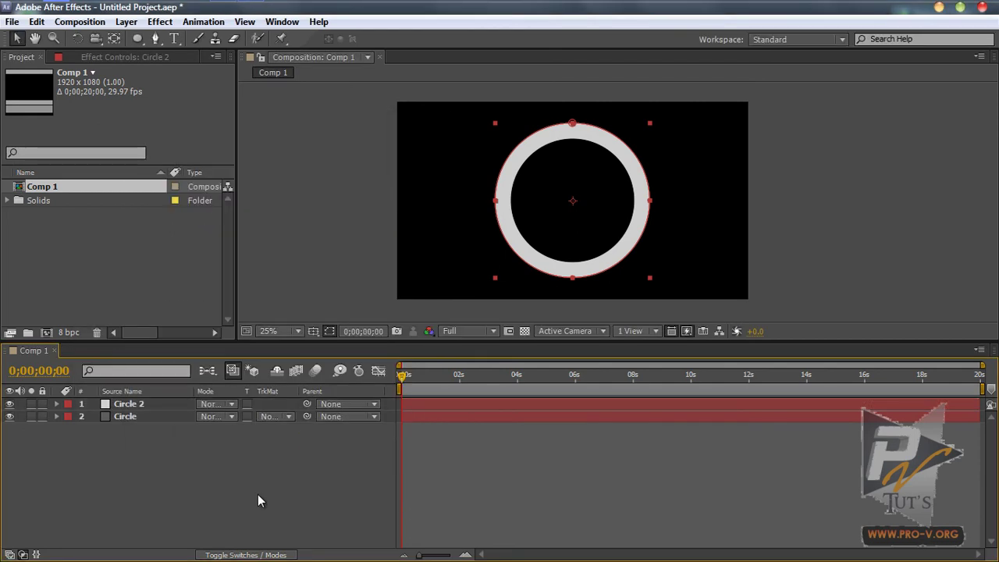
pyautogui.click(152, 404)
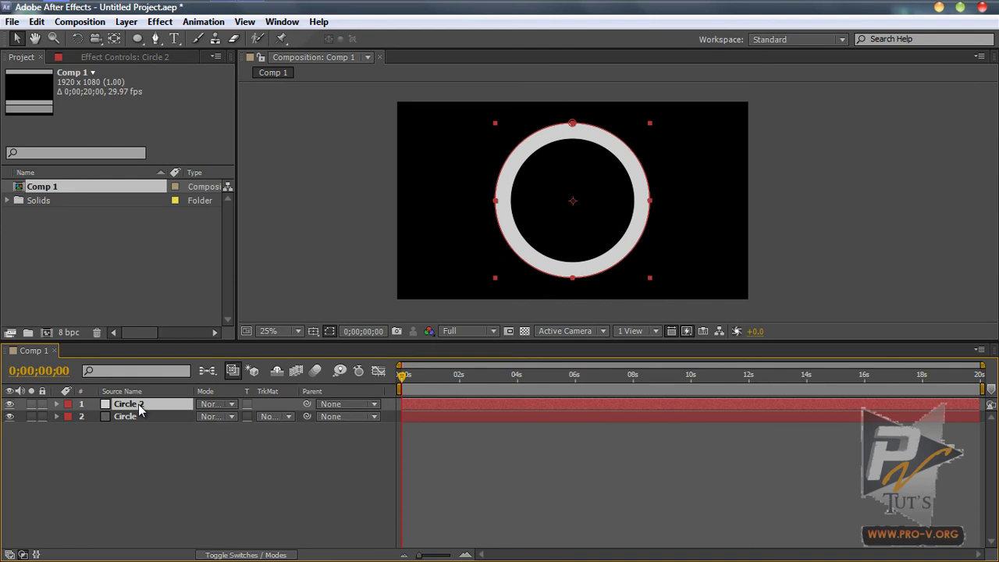
pyautogui.press('Return')
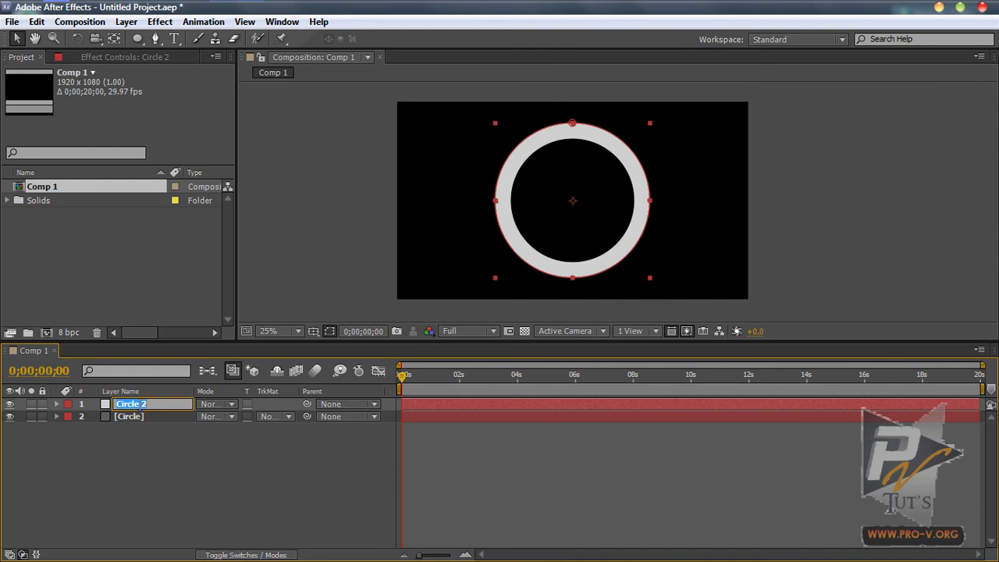
pyautogui.write('Specular')
pyautogui.press('Return')
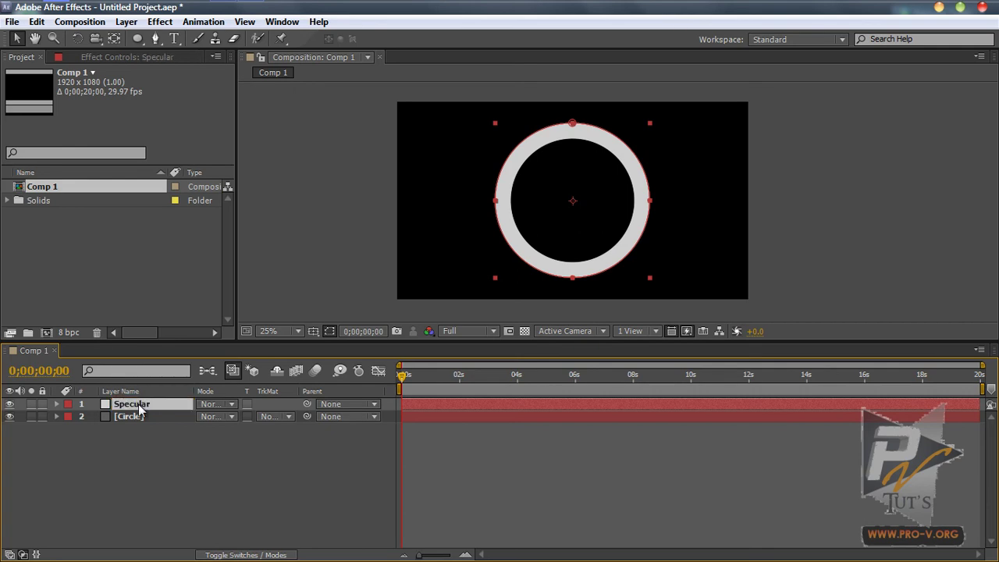
# - Reveal the Specular layer's mask properties and set the Outer mask's expansion to -36 and the Inner mask's to -68 pixels
pyautogui.press('m')
pyautogui.press('m')
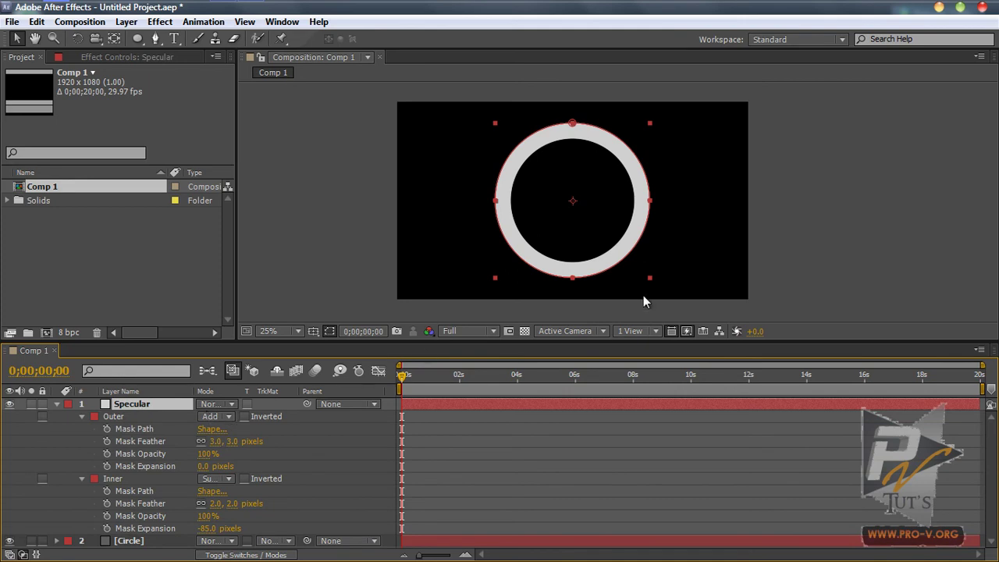
pyautogui.click(762, 250)
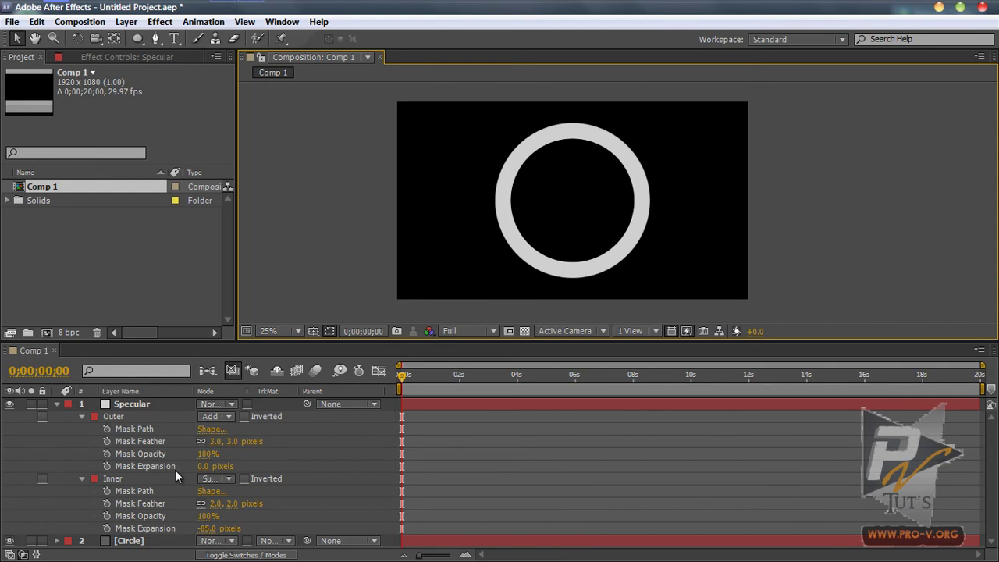
pyautogui.moveTo(208, 536)
pyautogui.mouseDown()
pyautogui.moveTo(195, 533)
pyautogui.moveTo(223, 530)
pyautogui.mouseUp()
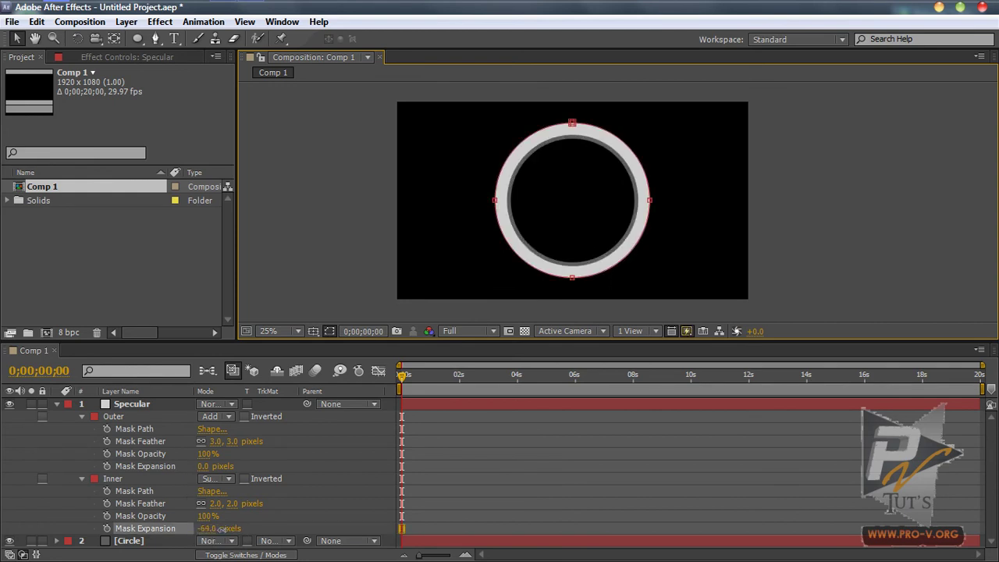
pyautogui.moveTo(205, 467); pyautogui.dragTo(179, 471)
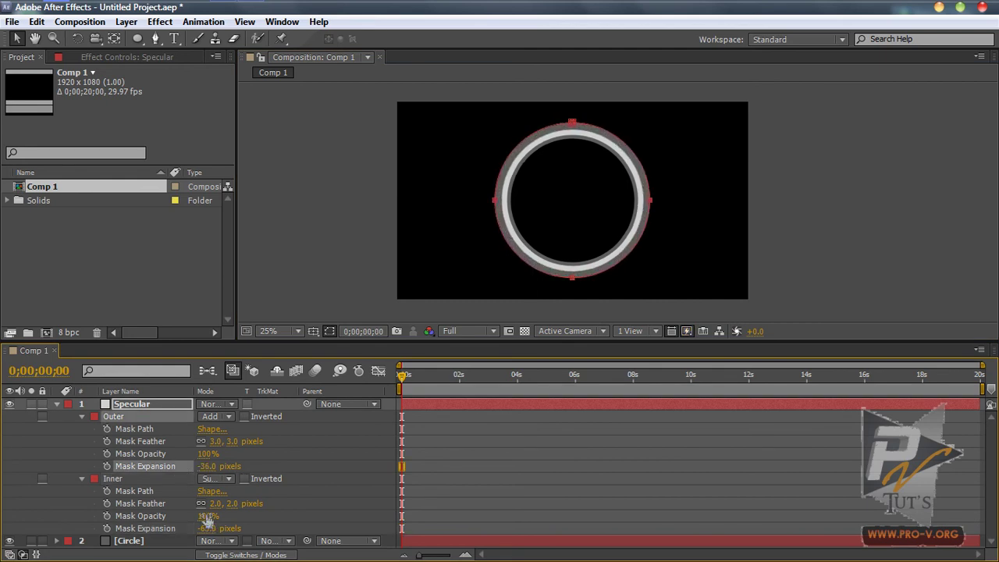
pyautogui.moveTo(207, 531); pyautogui.dragTo(204, 530)
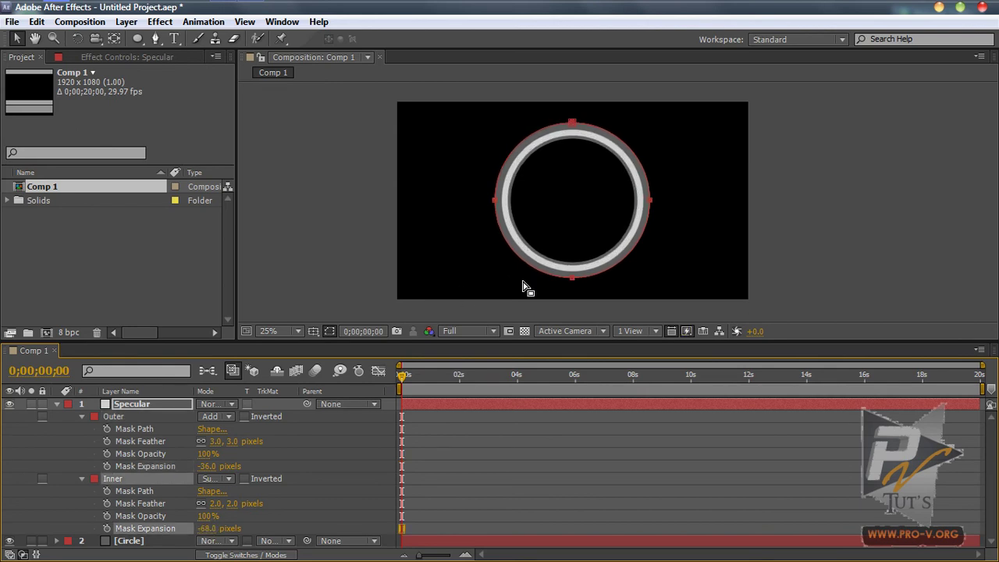
# - Soften the highlight's outer edge by setting the Specular layer's Outer mask feather to 27 pixels
pyautogui.scroll(2, 558, 275)
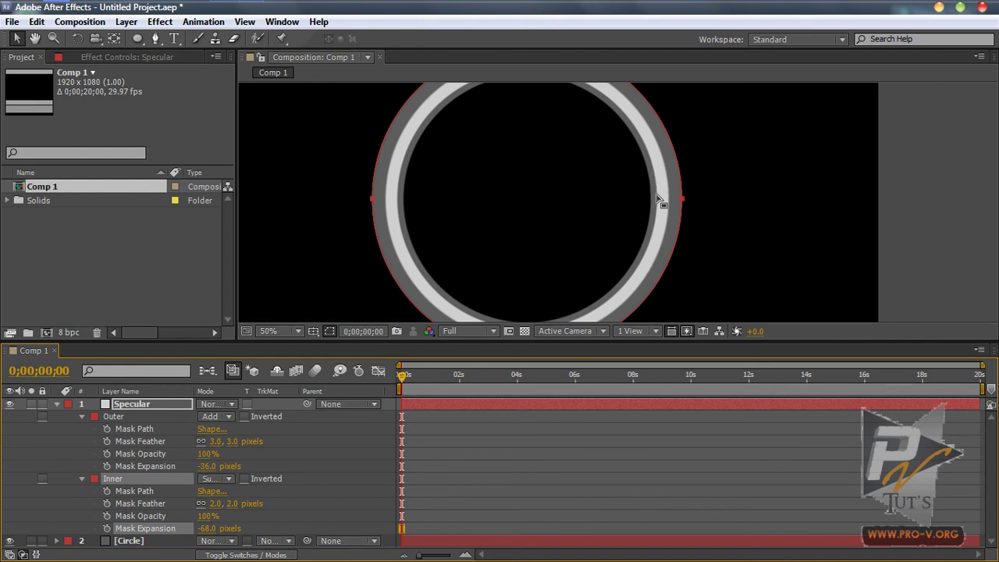
pyautogui.scroll(-1, 613, 256)
pyautogui.click(308, 469)
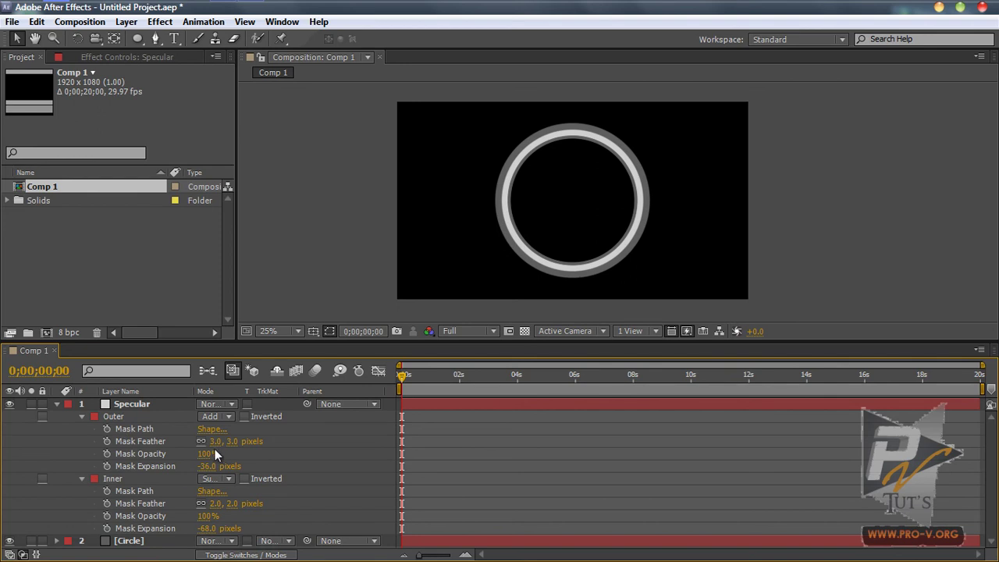
pyautogui.moveTo(215, 441); pyautogui.dragTo(233, 443)
pyautogui.click(843, 259)
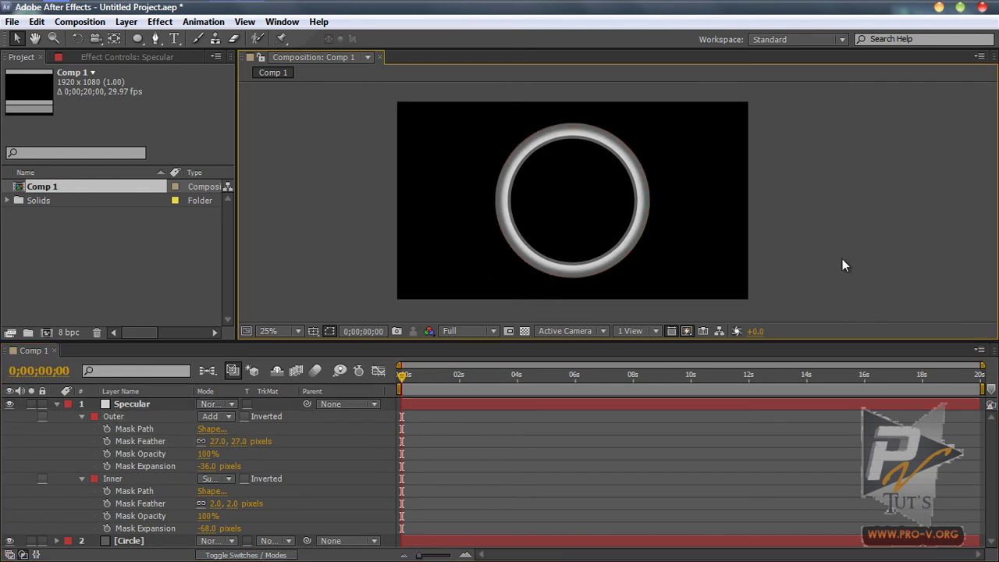
# - Inspect the ring's metallic highlight at several magnifications
pyautogui.press('/')
pyautogui.press(',')
pyautogui.press(',')
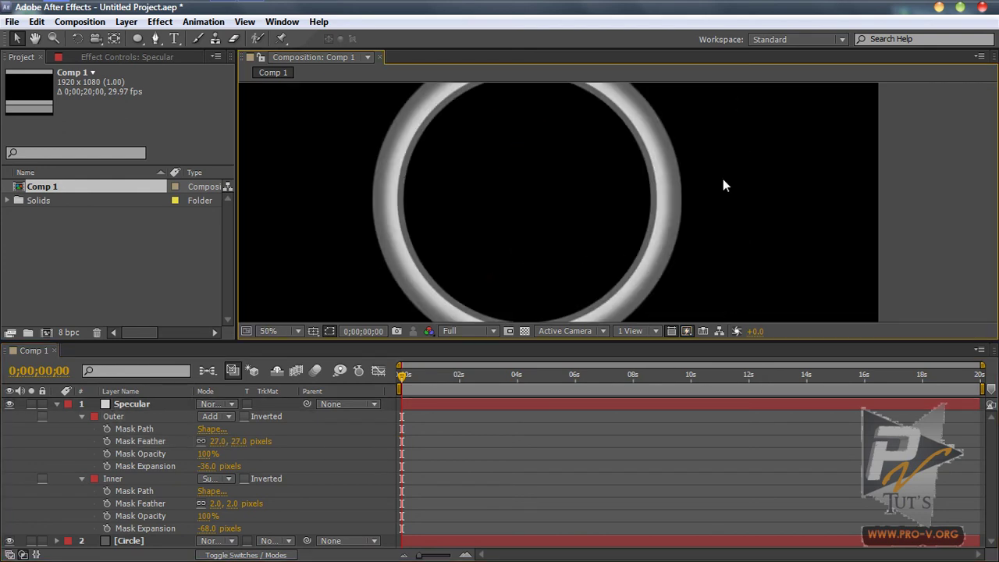
pyautogui.moveTo(409, 167); pyautogui.dragTo(419, 230)
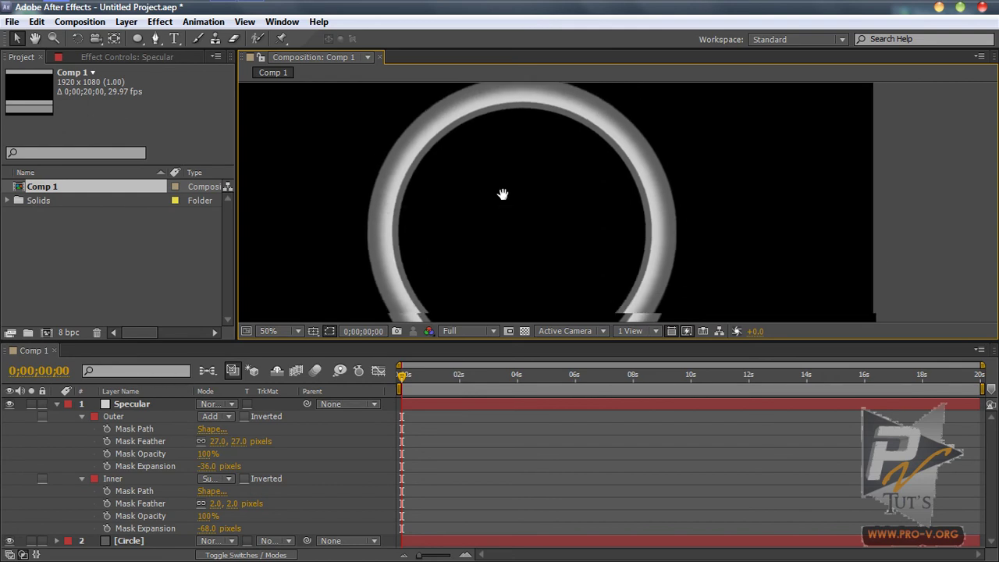
pyautogui.hotkey('shift', '/')
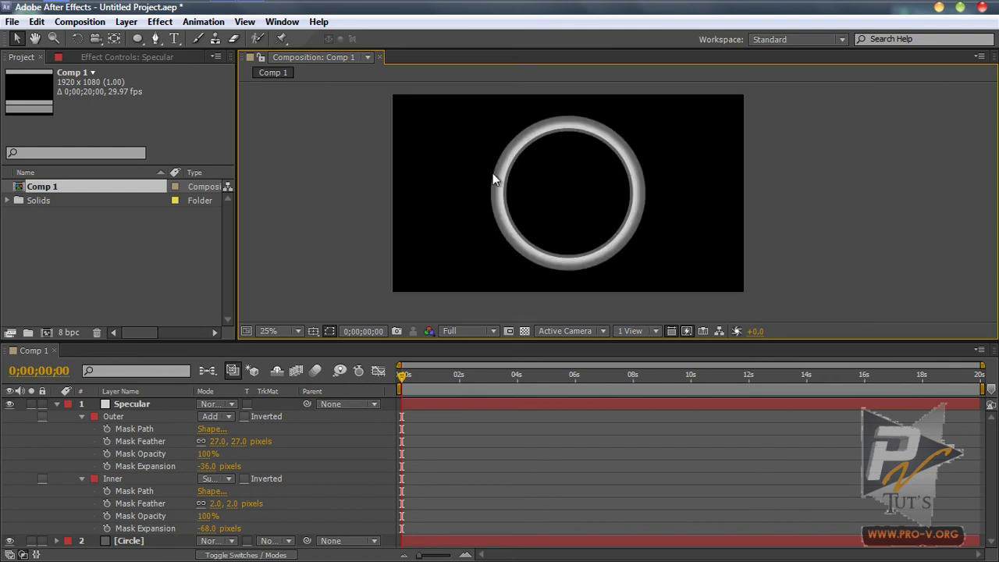
pyautogui.press('.')
pyautogui.press('.')
pyautogui.moveTo(561, 192); pyautogui.dragTo(640, 153)
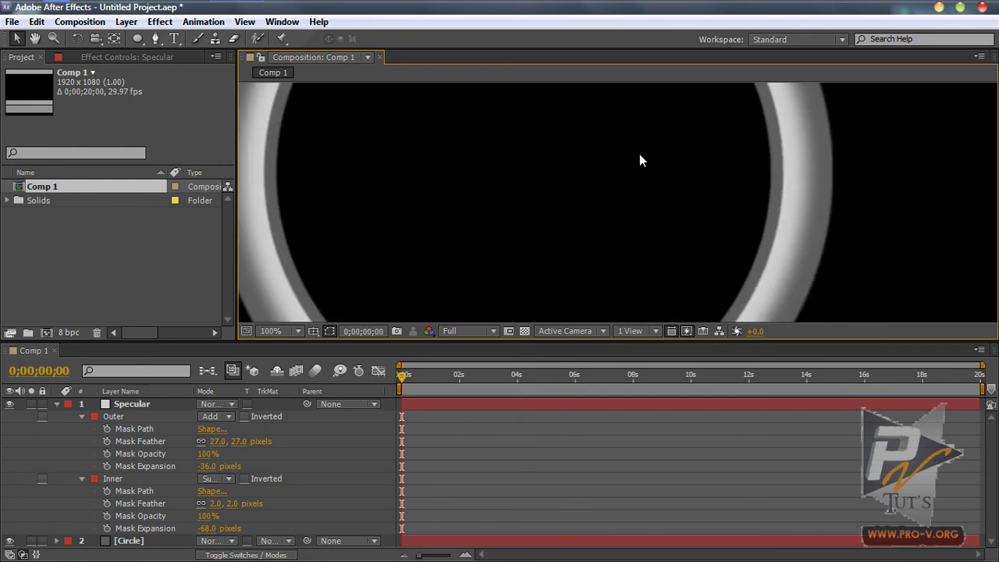
pyautogui.press(',')
pyautogui.press(',')
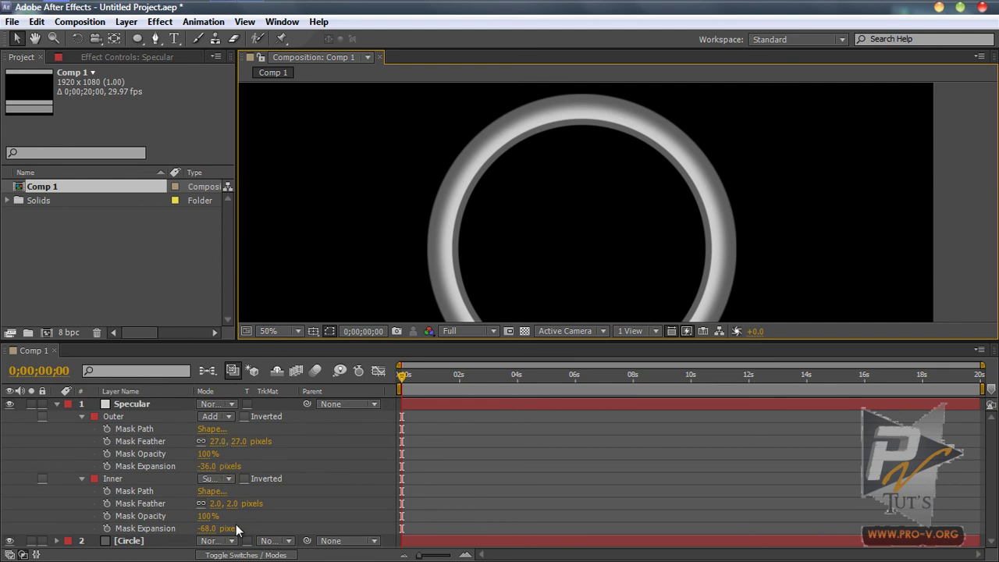
# - Set the Specular layer's Inner mask expansion to -63 pixels and collapse the layer's properties
pyautogui.moveTo(203, 529); pyautogui.dragTo(205, 529)
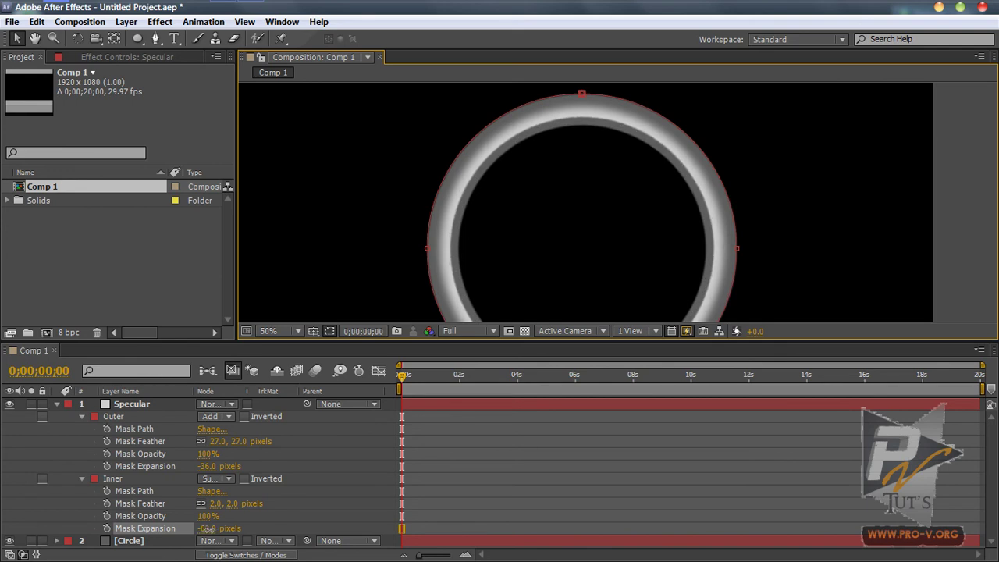
pyautogui.click(441, 209)
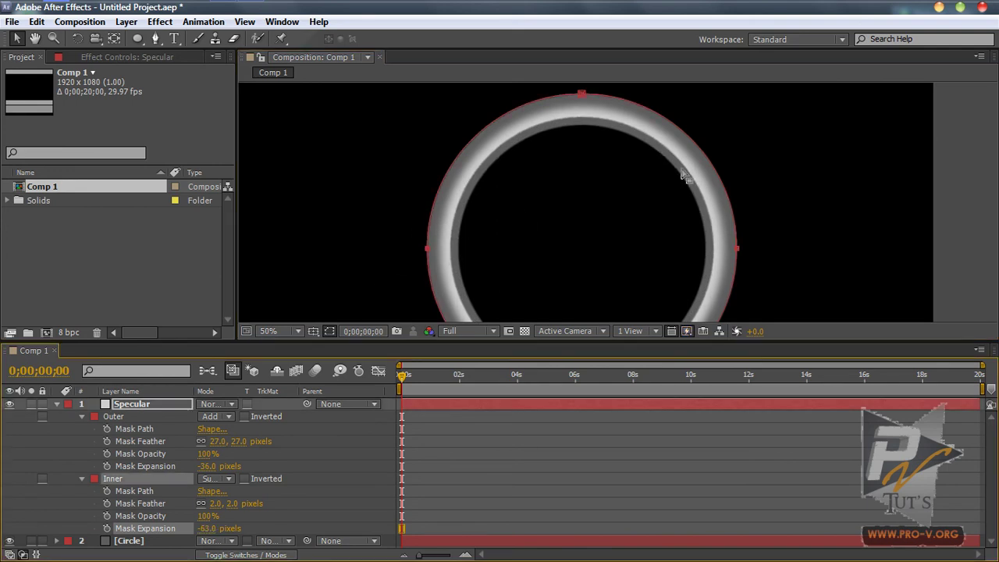
pyautogui.click(141, 404)
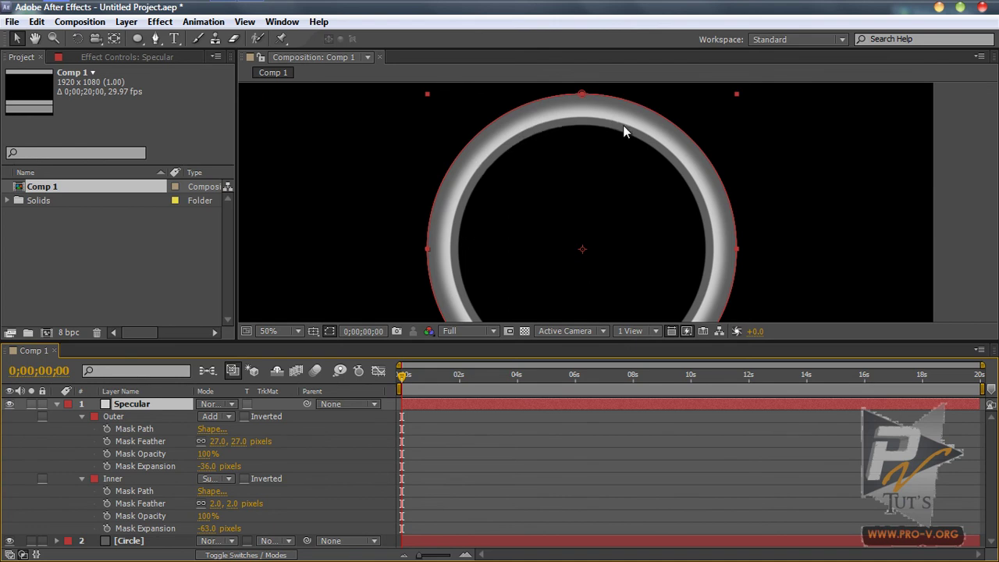
pyautogui.click(56, 403)
pyautogui.click(152, 477)
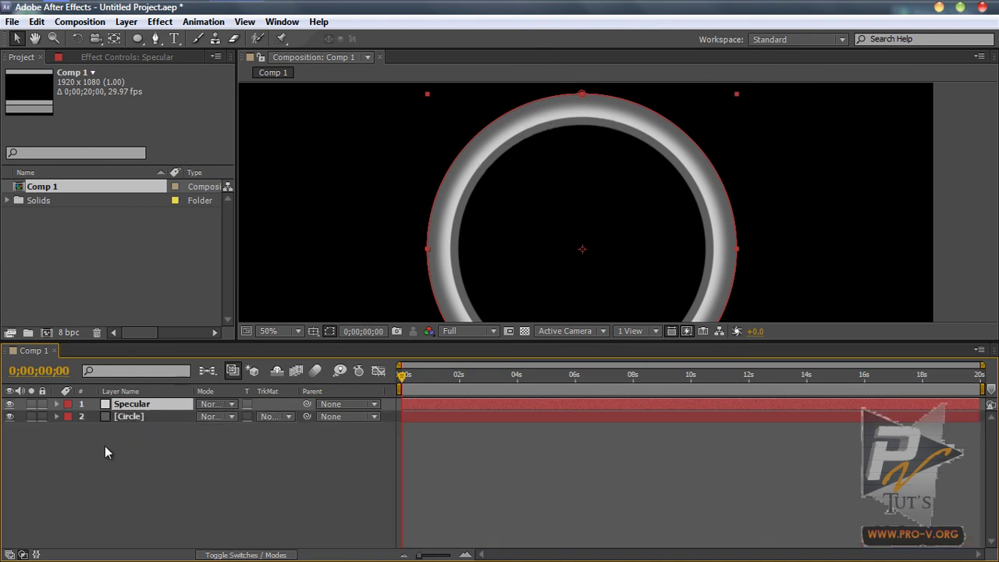
# - Duplicate the Specular layer and solo the copy together with the Circle layer
pyautogui.click(138, 405)
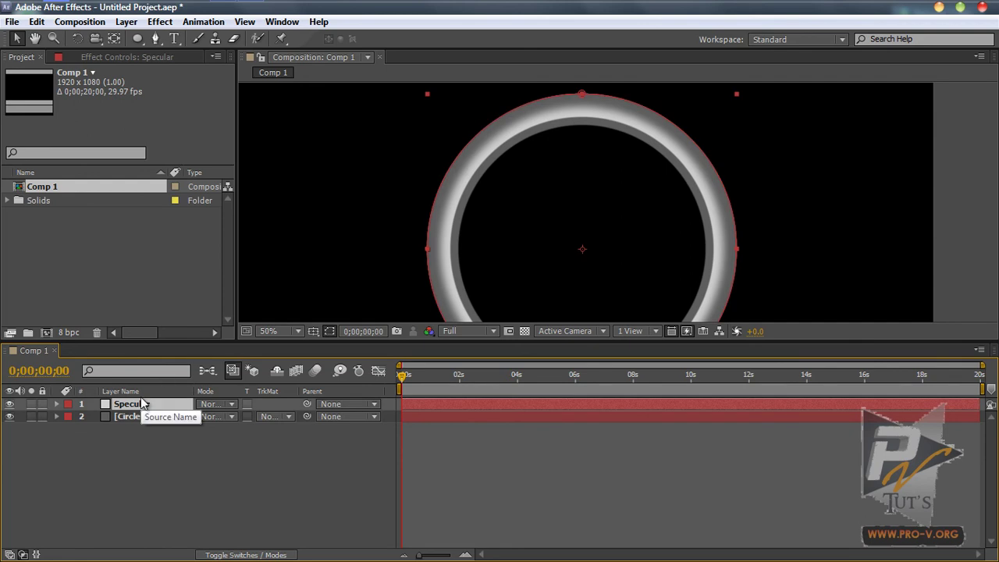
pyautogui.hotkey('ctrl', 'd')
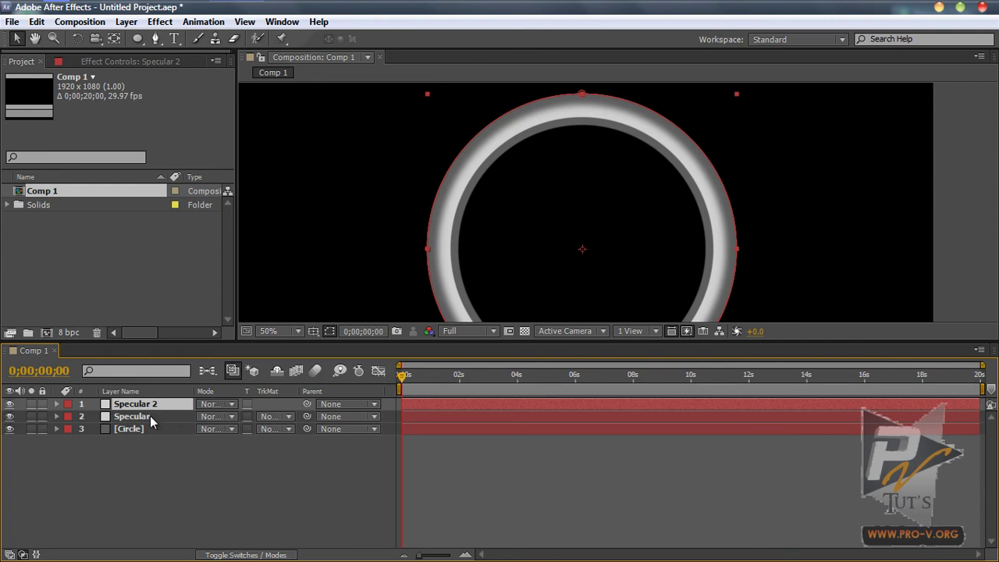
pyautogui.moveTo(31, 430); pyautogui.dragTo(31, 403)
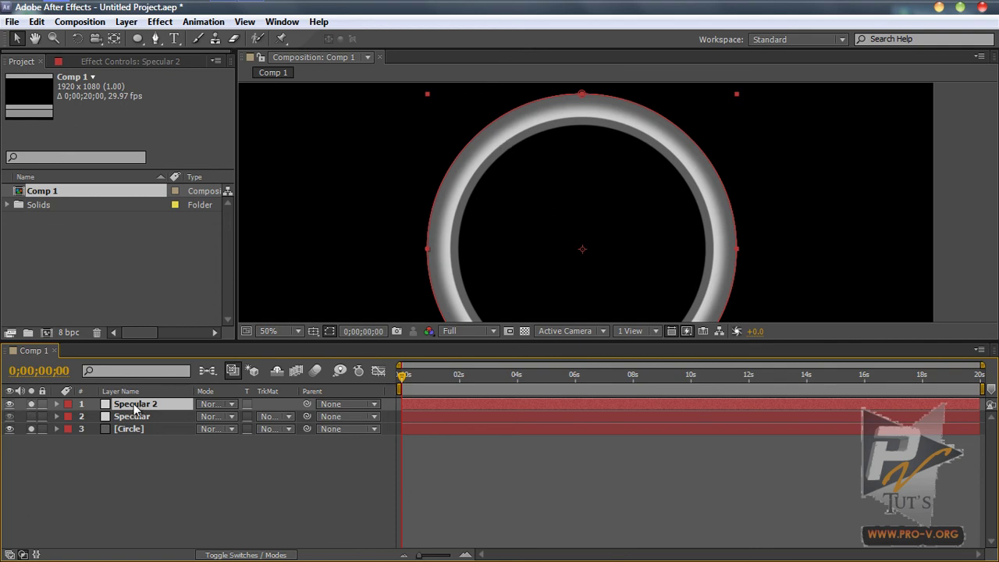
# - Rename the duplicated Specular layer to SpecLine
pyautogui.press('Return')
pyautogui.write('SpecLine')
pyautogui.press('Return')
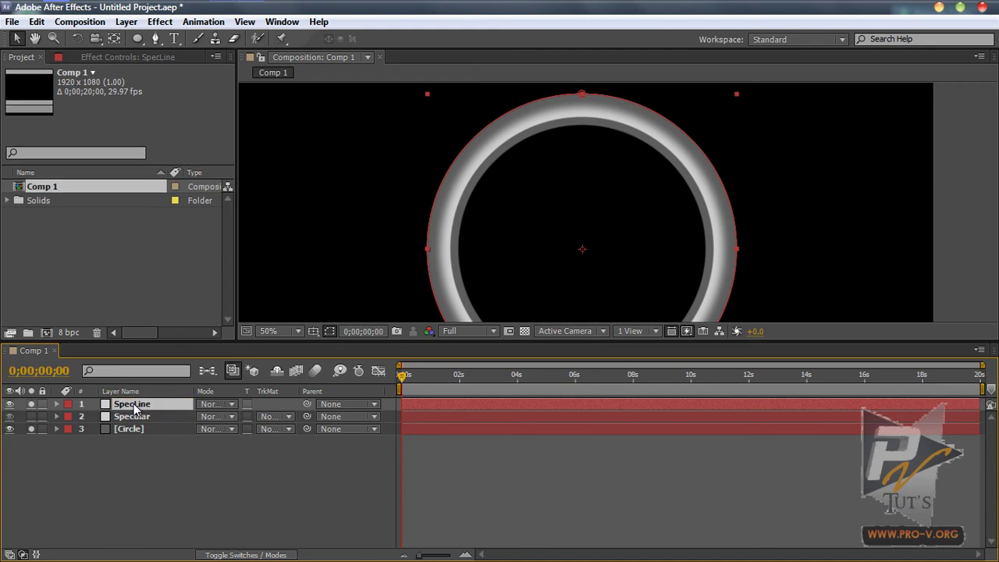
# - Reveal the SpecLine layer's mask properties and set the Outer mask's feather to 0 pixels
pyautogui.press('m')
pyautogui.press('m')
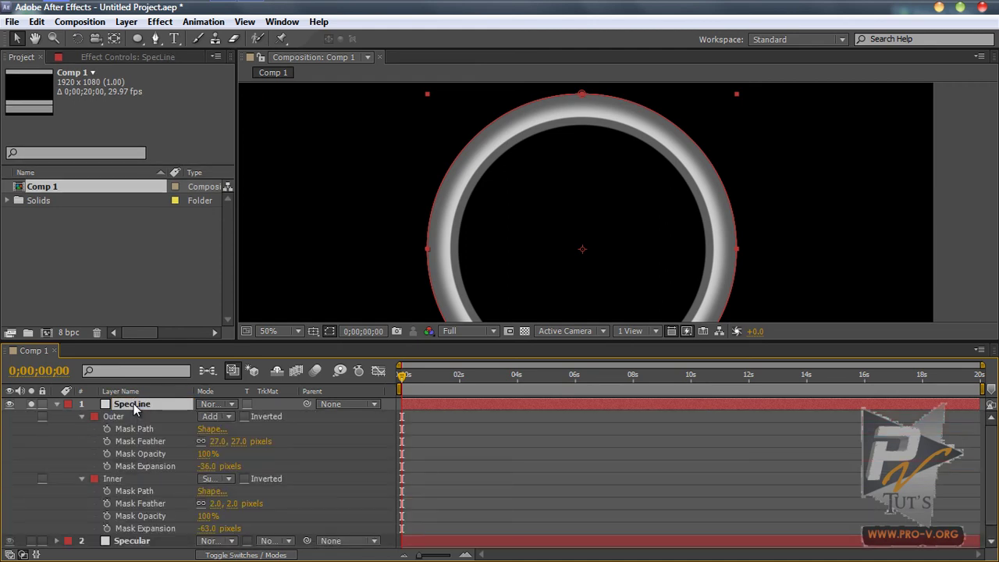
pyautogui.click(216, 442)
pyautogui.write('4')
pyautogui.press('Return')
pyautogui.click(217, 442)
pyautogui.write('0')
pyautogui.press('Return')
# - Set the SpecLine layer's Inner mask feather to 0 pixels and deselect the mask
pyautogui.scroll(-1, 264, 466)
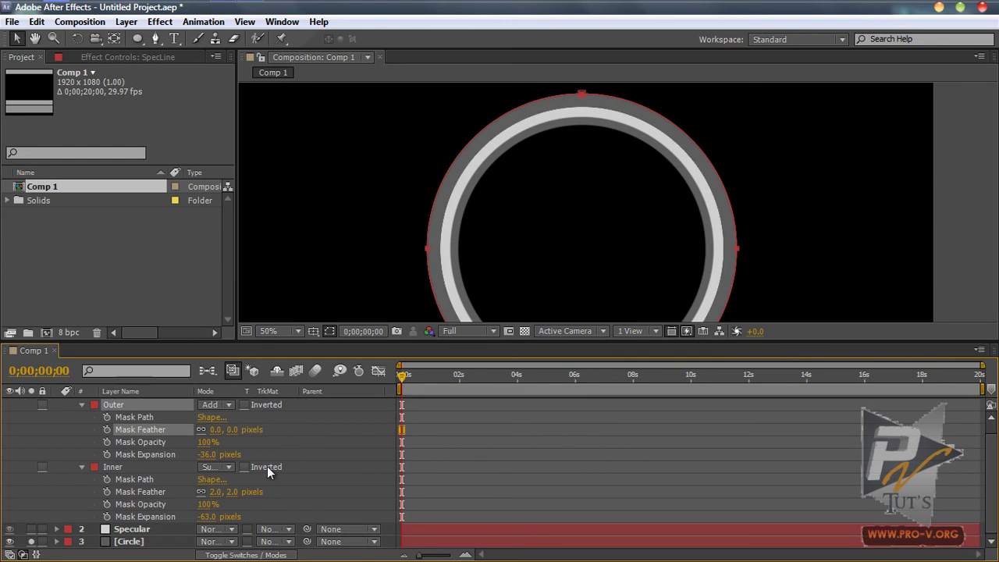
pyautogui.click(218, 493)
pyautogui.write('0')
pyautogui.press('Return')
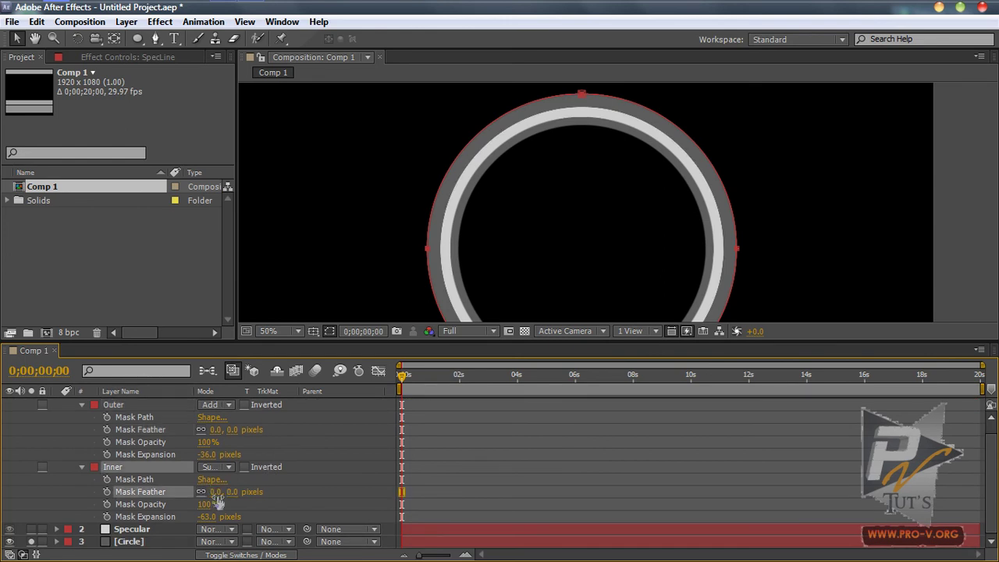
pyautogui.click(299, 482)
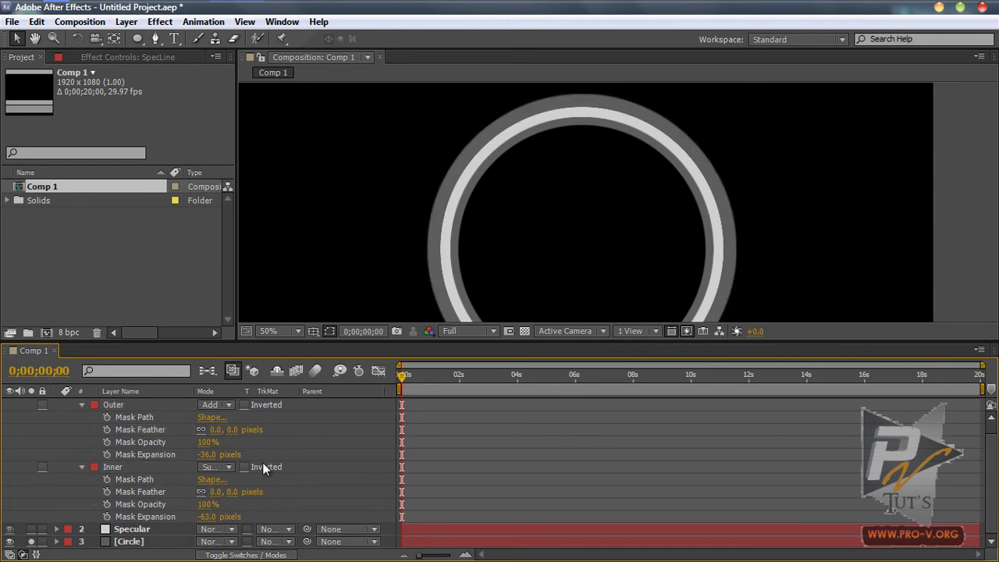
# - Thin SpecLine into a narrow ring by setting the Inner mask's expansion to -78 and the Outer mask's to -67 pixels
pyautogui.moveTo(214, 518)
pyautogui.mouseDown()
pyautogui.moveTo(239, 518)
pyautogui.moveTo(200, 517)
pyautogui.mouseUp()
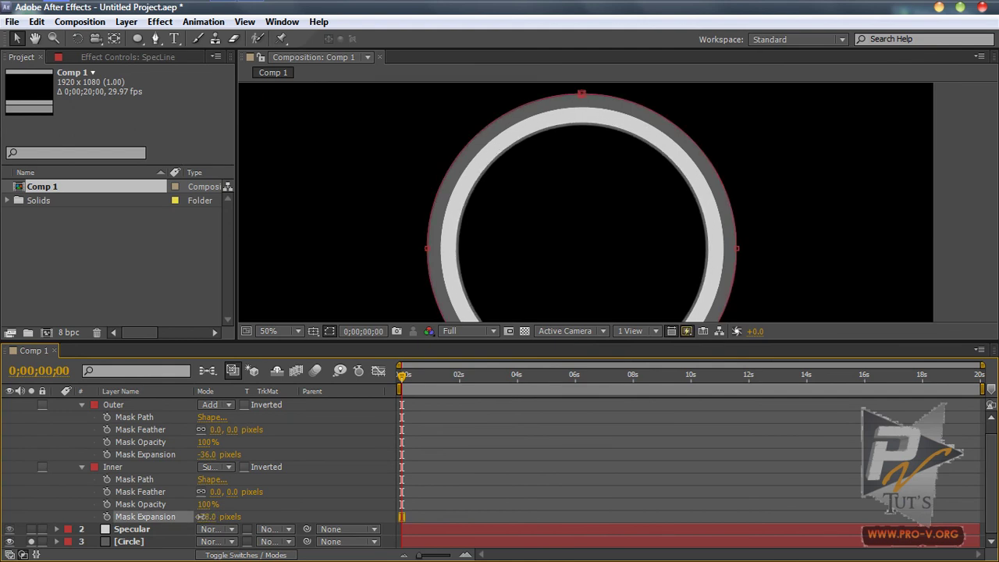
pyautogui.keyDown('ctrl'); pyautogui.click(204, 454); pyautogui.keyUp('ctrl')
pyautogui.moveTo(204, 455)
pyautogui.mouseDown()
pyautogui.moveTo(178, 461)
pyautogui.moveTo(187, 461)
pyautogui.mouseUp()
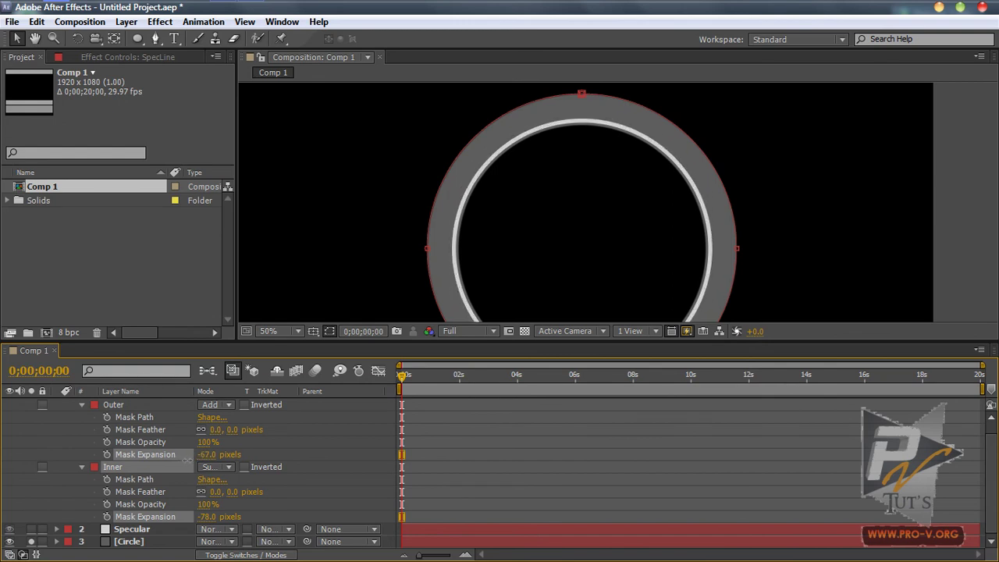
# - Refine the SpecLine layer's Outer mask with an expansion of -70 pixels and a feather of 3 pixels
pyautogui.moveTo(669, 195); pyautogui.dragTo(641, 130)
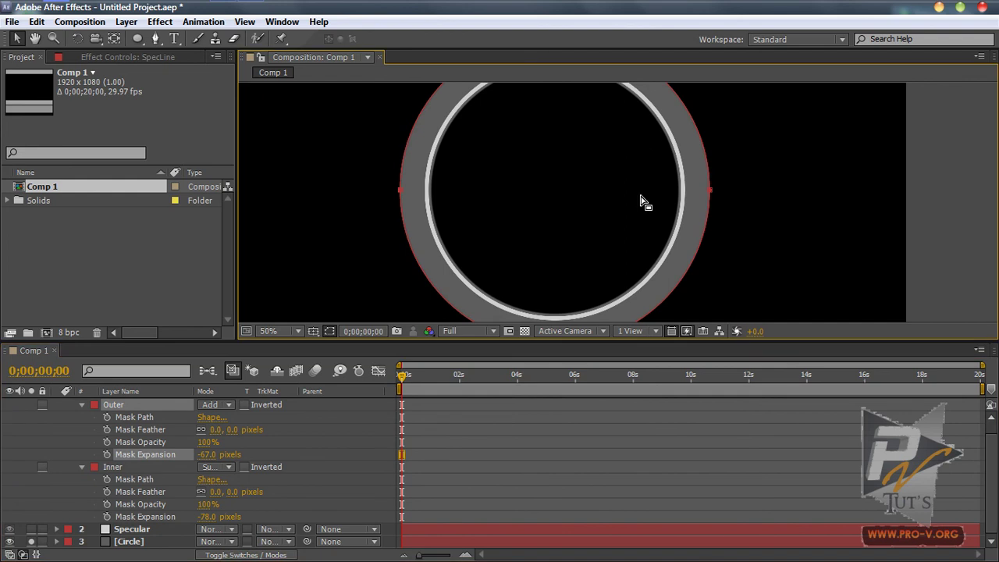
pyautogui.scroll(2, 617, 215)
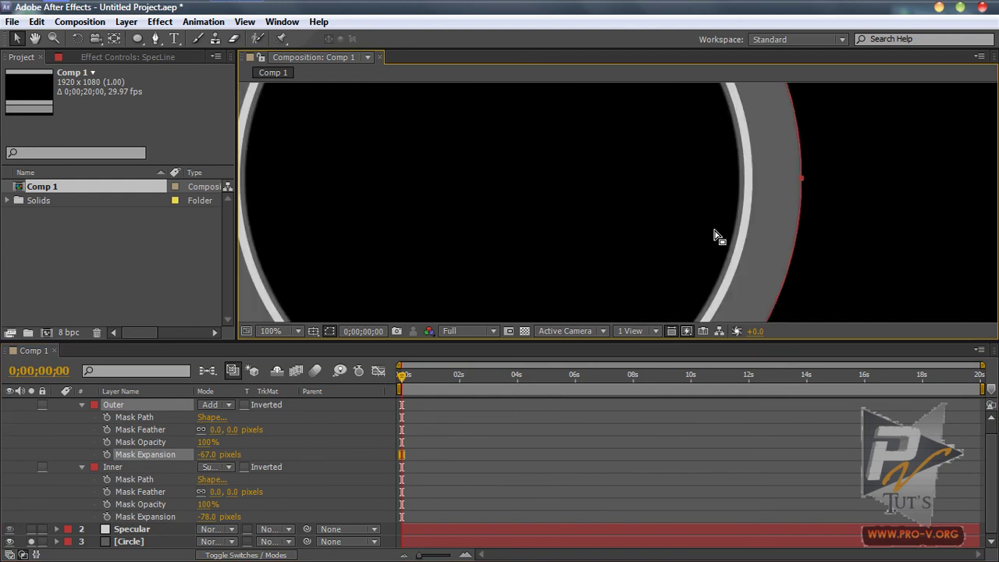
pyautogui.scroll(-2, 749, 218)
pyautogui.moveTo(668, 192); pyautogui.dragTo(687, 245)
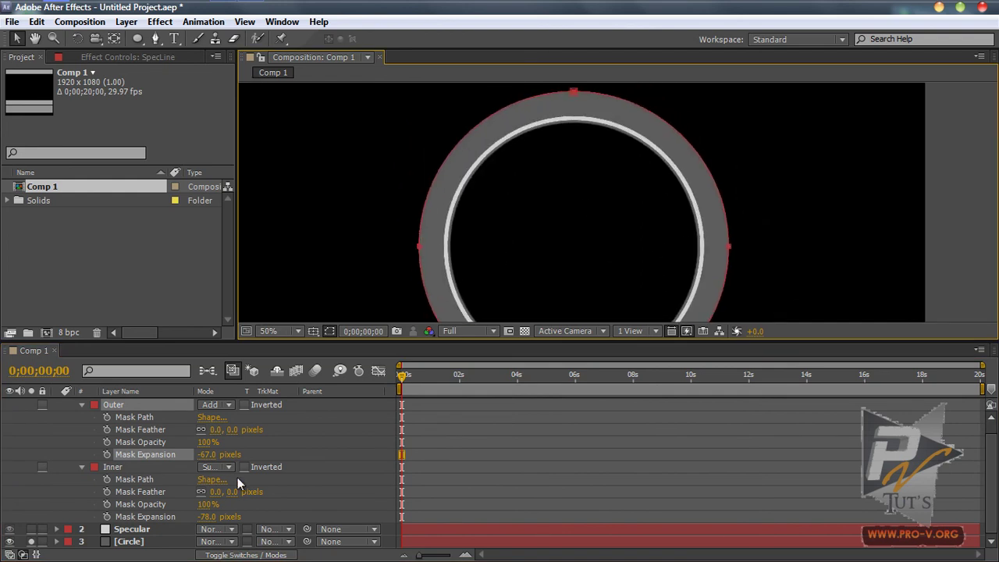
pyautogui.moveTo(207, 454)
pyautogui.mouseDown()
pyautogui.moveTo(221, 429)
pyautogui.moveTo(231, 438)
pyautogui.mouseUp()
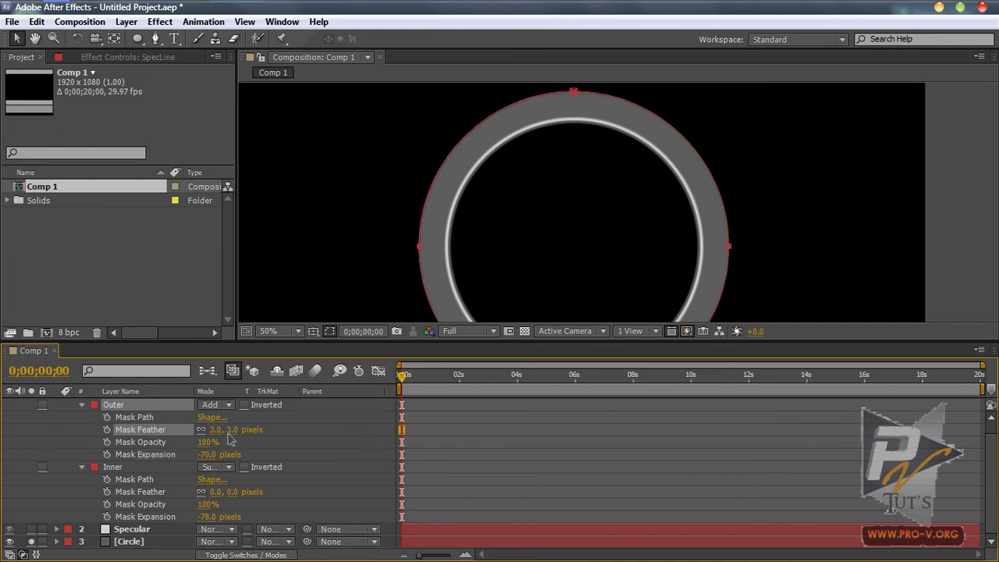
pyautogui.click(320, 441)
pyautogui.scroll(1, 327, 438)
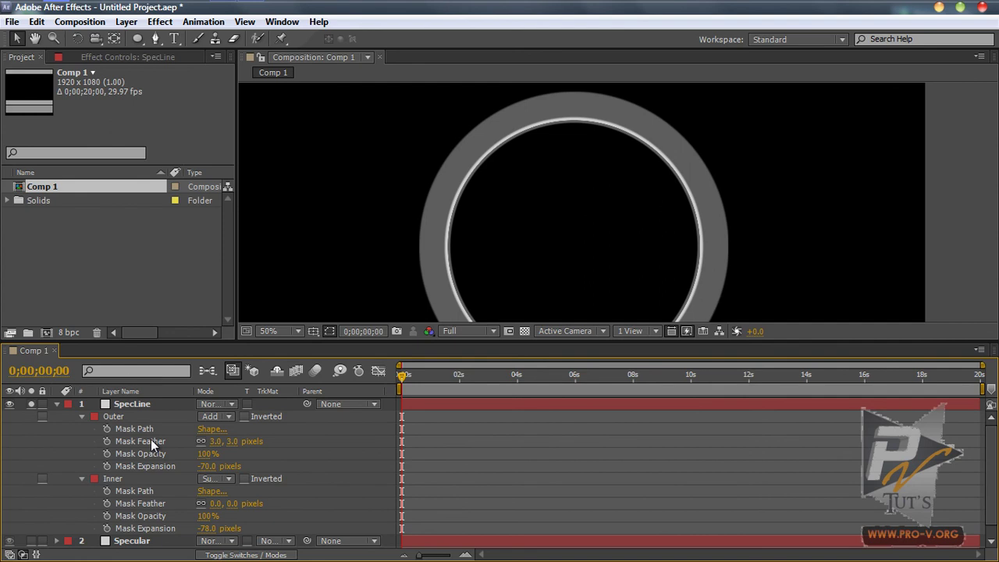
# - Nudge the left vertex of SpecLine's Outer mask slightly inward so the thin line fades out on the ring's left side
pyautogui.click(128, 417)
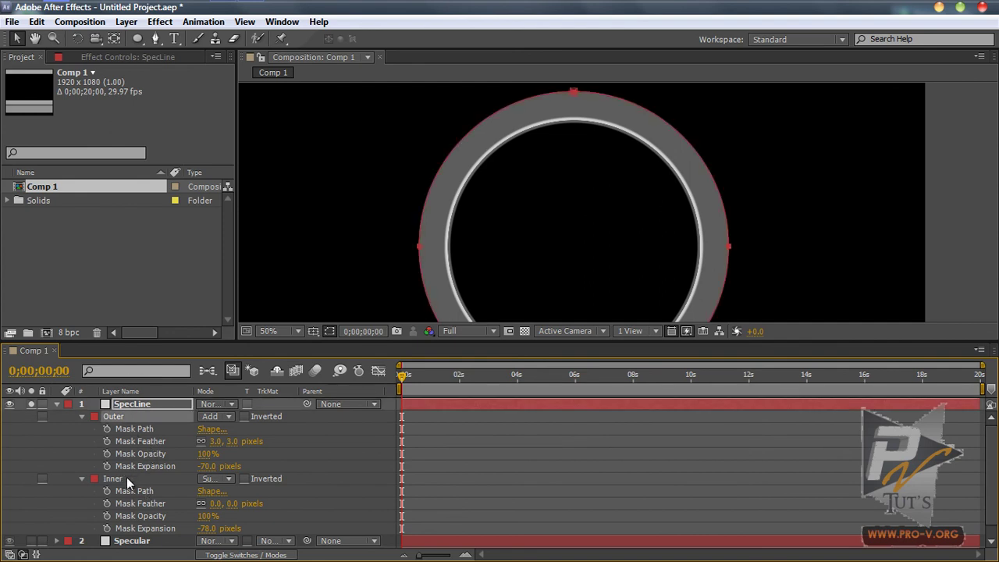
pyautogui.click(127, 477)
pyautogui.click(128, 405)
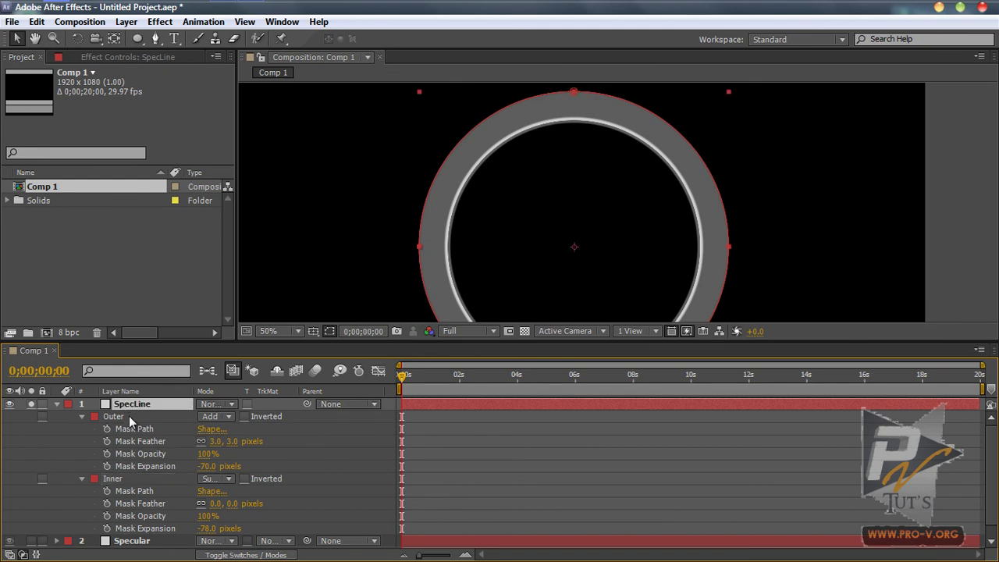
pyautogui.click(402, 251)
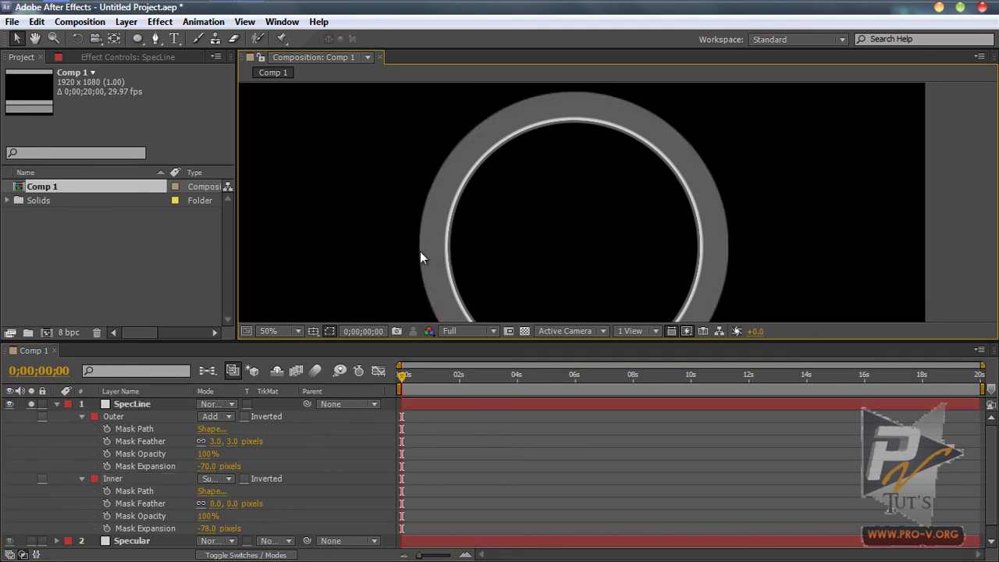
pyautogui.click(151, 404)
pyautogui.click(420, 247)
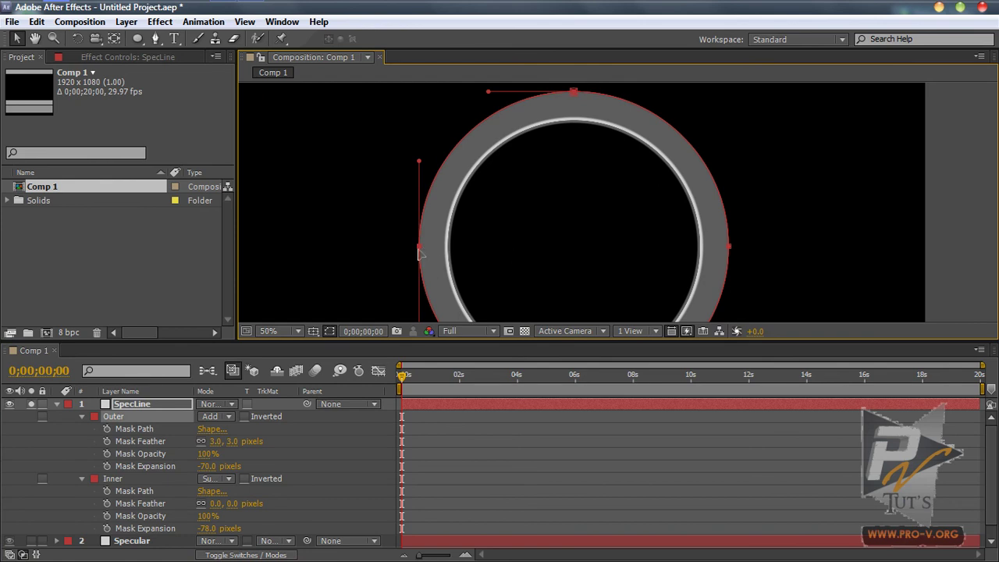
pyautogui.press('Right')
pyautogui.press('Right')
pyautogui.press('Right')
pyautogui.press('Right')
pyautogui.press('Right')
pyautogui.press('Right')
pyautogui.press('Right')
pyautogui.press('Right')
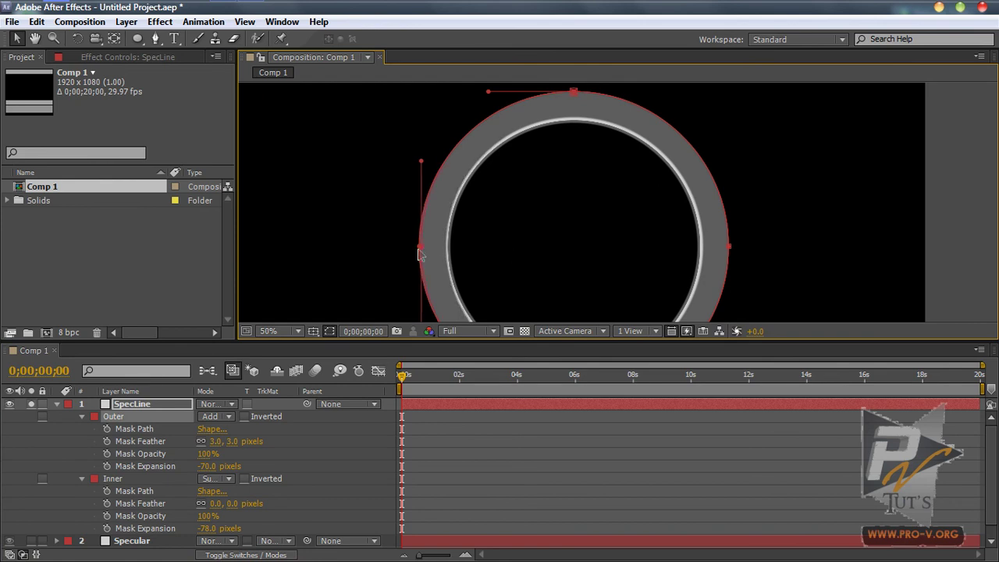
pyautogui.press('Right')
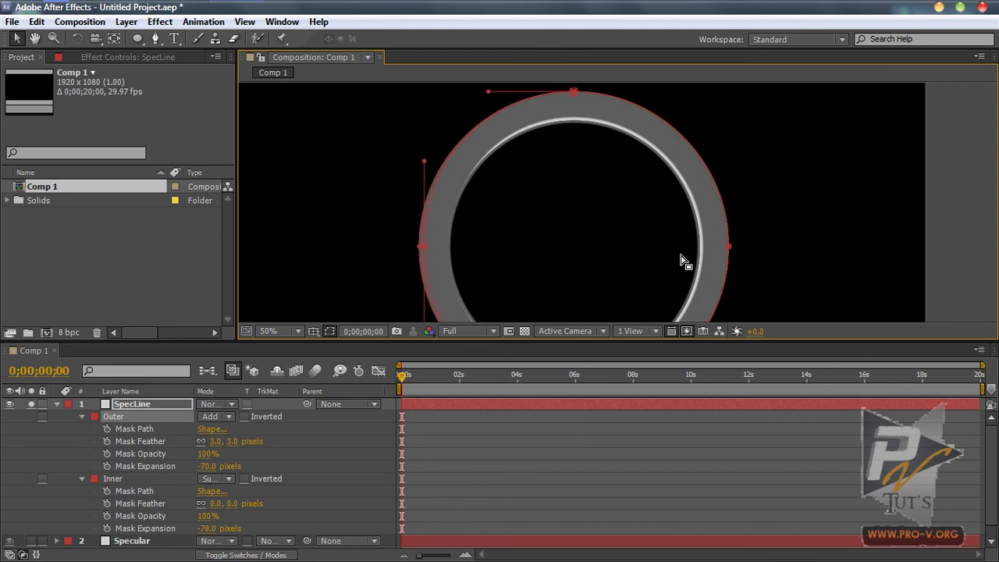
# - Nudge the right vertex of SpecLine's Outer mask slightly inward so the thin line fades out on the ring's right side
pyautogui.click(729, 246)
pyautogui.press('Left')
pyautogui.press('Left')
pyautogui.press('Left')
pyautogui.press('Left')
pyautogui.press('Left')
pyautogui.press('Left')
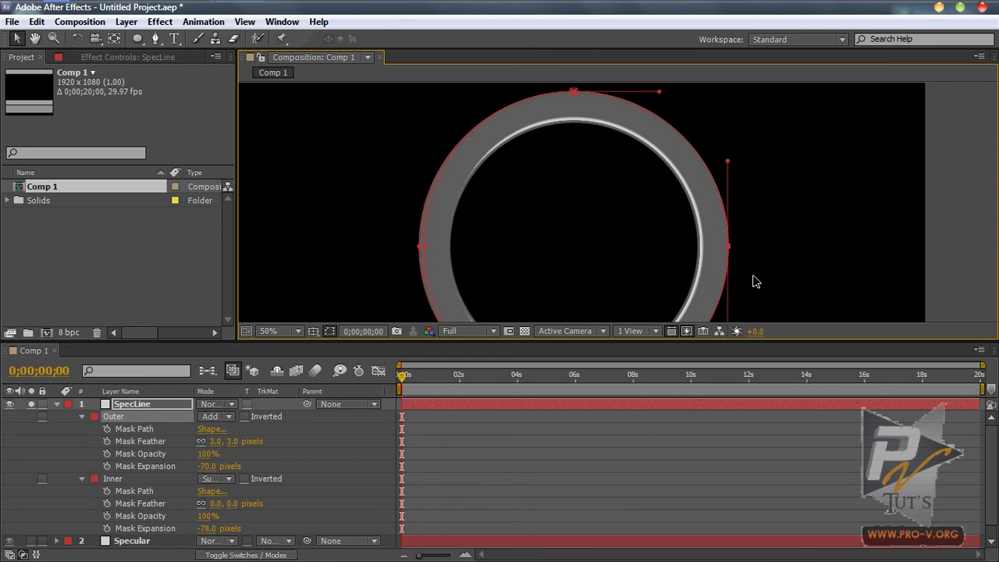
pyautogui.moveTo(655, 257); pyautogui.dragTo(637, 180)
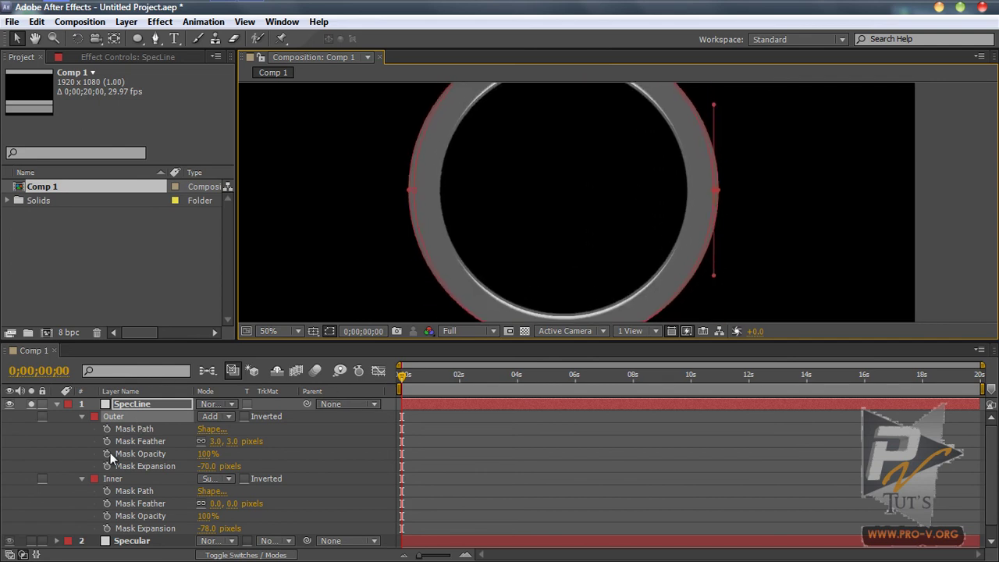
# - Turn off solo for the SpecLine and Circle layers to display the whole ring with all its highlights
pyautogui.click(31, 403)
pyautogui.scroll(-1, 78, 453)
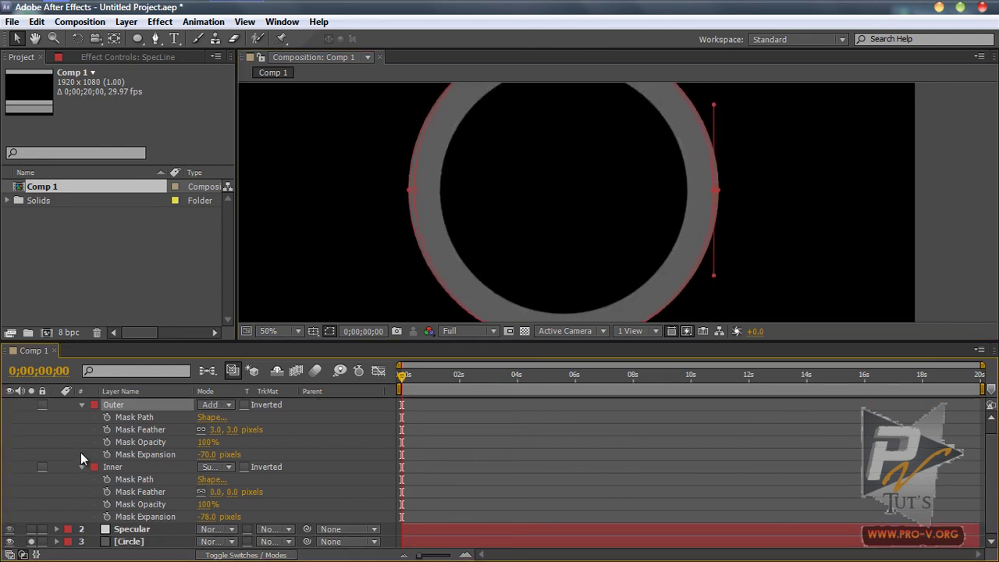
pyautogui.click(32, 541)
pyautogui.scroll(1, 636, 226)
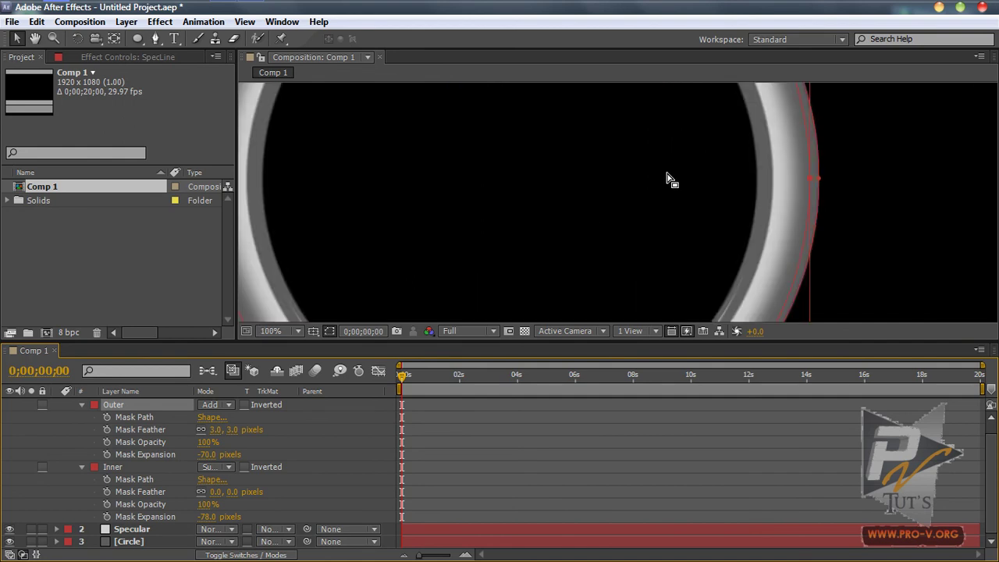
pyautogui.scroll(-1, 669, 176)
pyautogui.moveTo(629, 138); pyautogui.dragTo(640, 205)
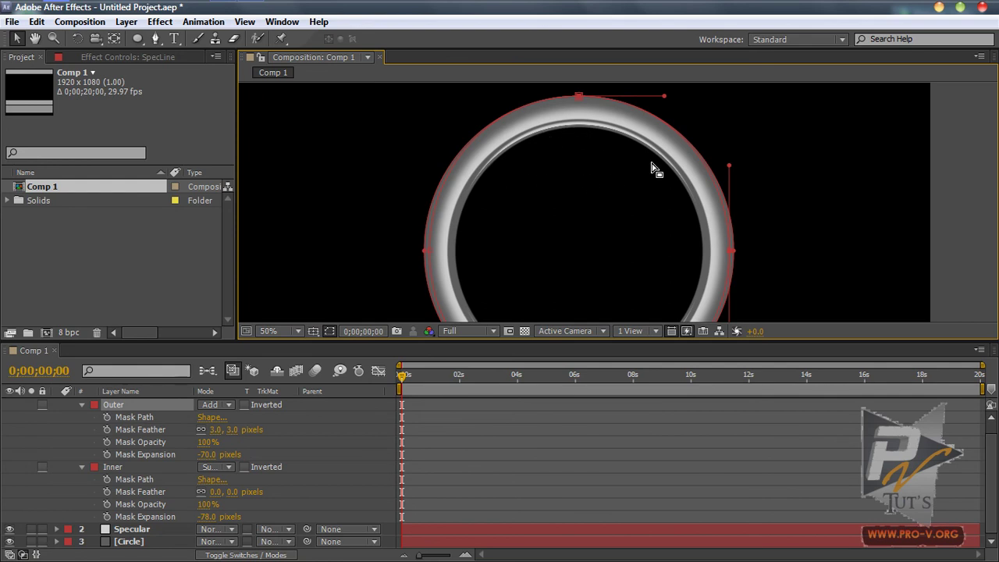
# - Nudge the SpecLine layer's Inner mask slightly downward to vary the thickness of the thin highlight line
pyautogui.moveTo(632, 173); pyautogui.dragTo(633, 116)
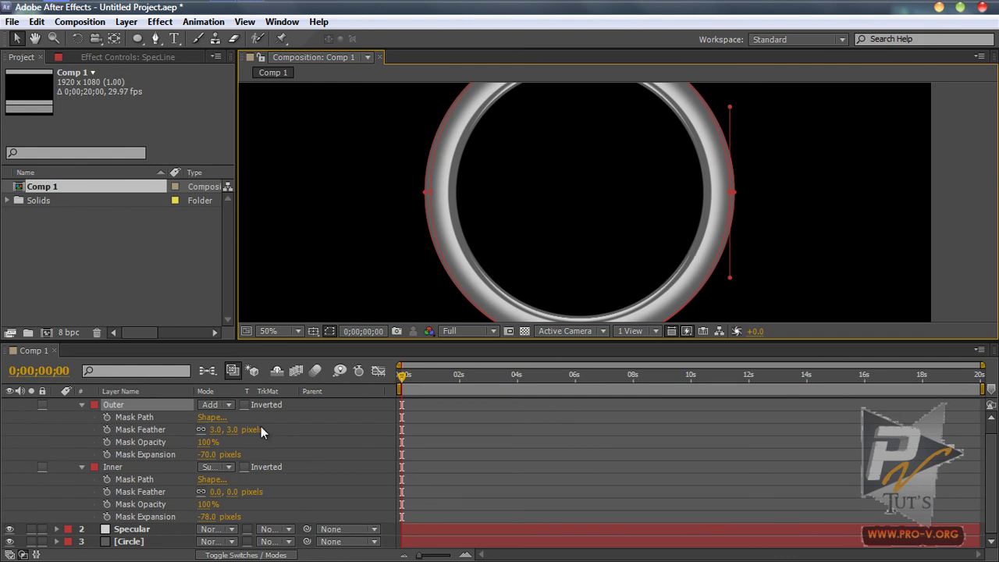
pyautogui.moveTo(557, 223); pyautogui.dragTo(540, 194)
pyautogui.click(122, 468)
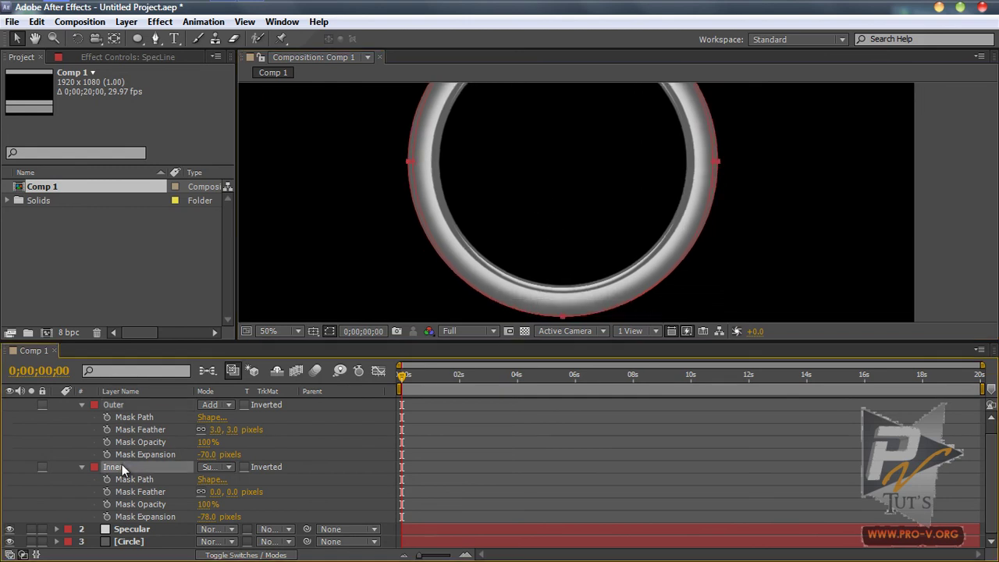
pyautogui.click(720, 165)
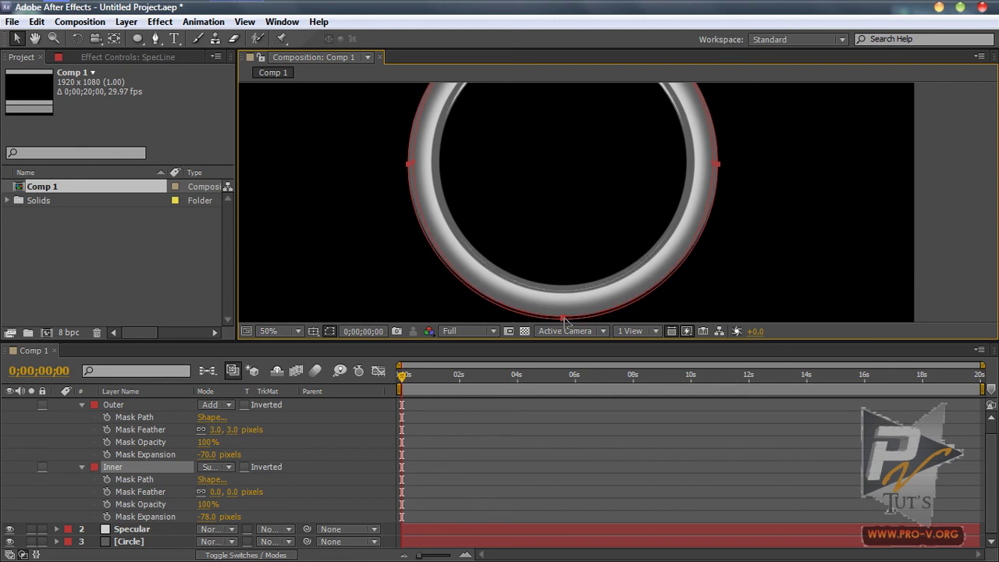
pyautogui.moveTo(562, 170); pyautogui.dragTo(566, 258)
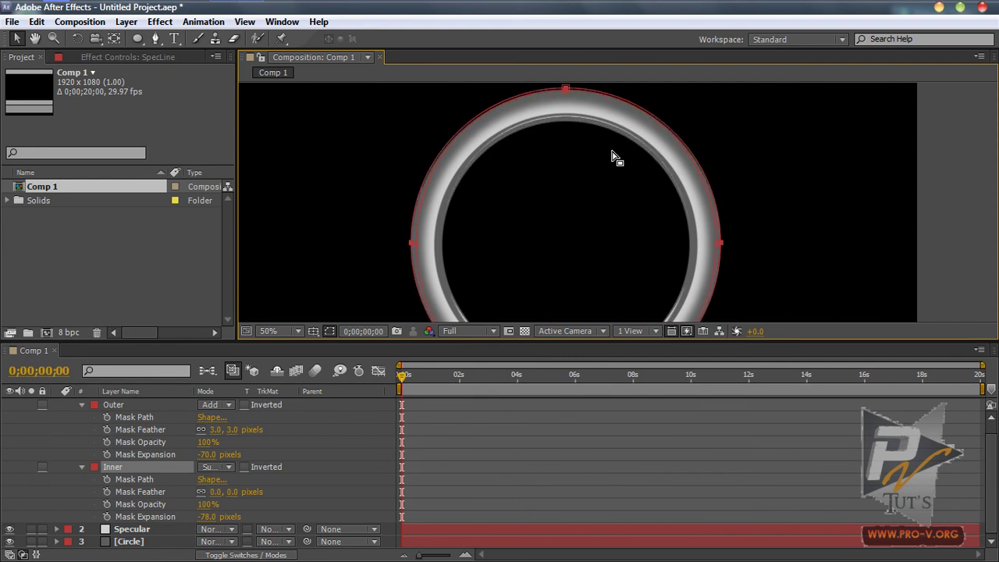
pyautogui.moveTo(618, 216); pyautogui.dragTo(614, 118)
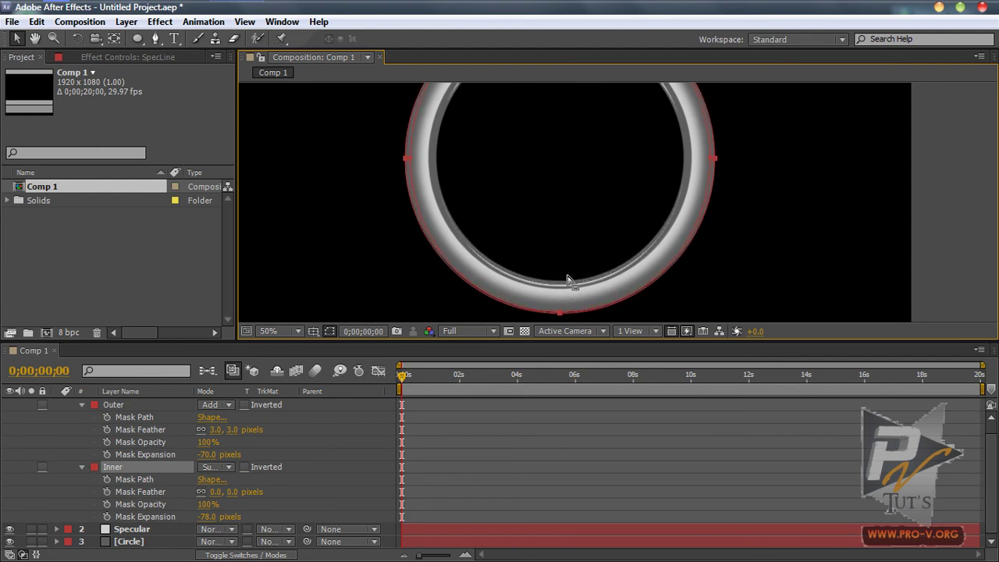
pyautogui.scroll(3, 553, 235)
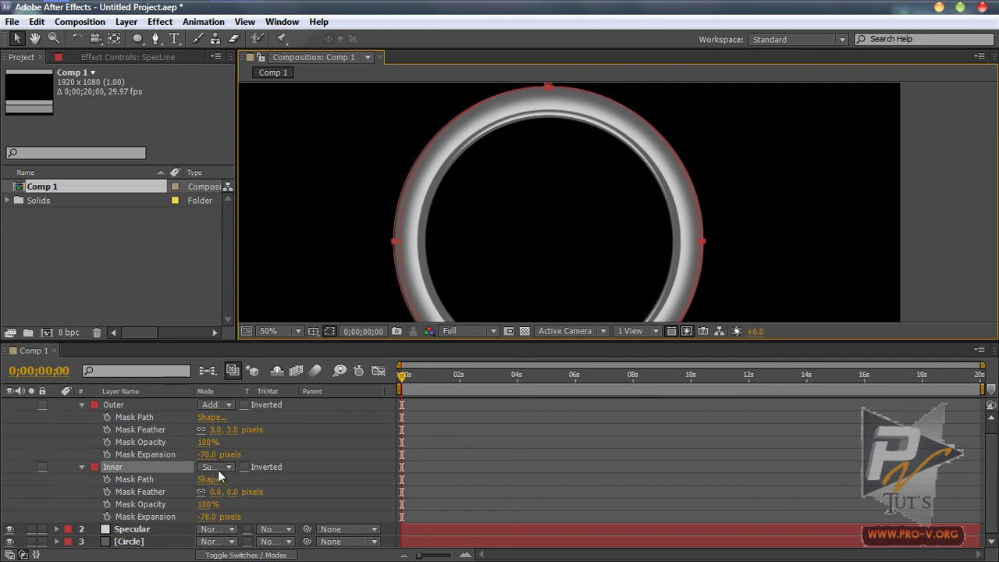
# - Set SpecLine's mask expansion to -68 pixels for the Outer mask and -70 pixels for the Inner mask
pyautogui.moveTo(208, 454); pyautogui.dragTo(213, 456)
pyautogui.moveTo(209, 517); pyautogui.dragTo(218, 517)
pyautogui.moveTo(602, 217); pyautogui.dragTo(616, 152)
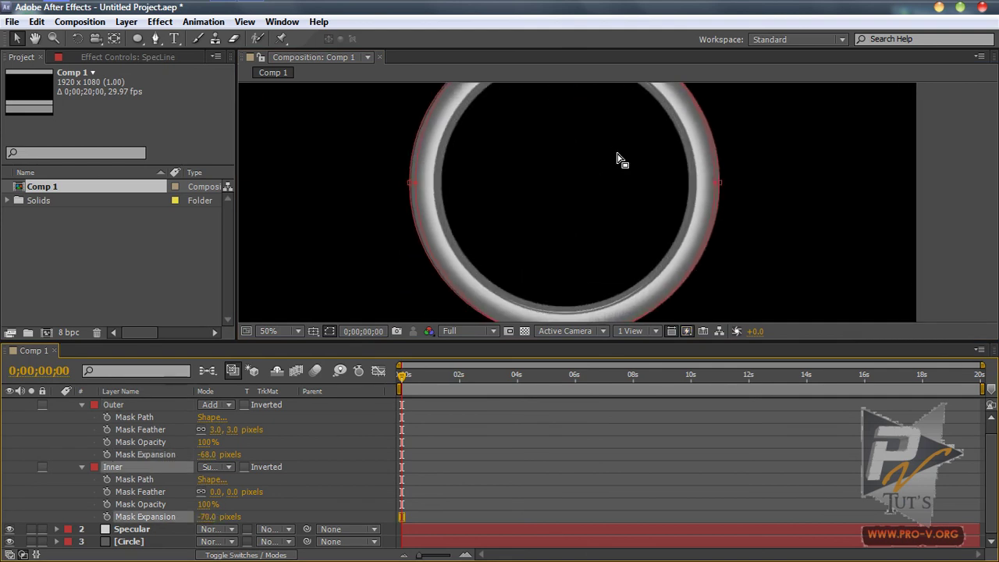
pyautogui.moveTo(551, 190); pyautogui.dragTo(547, 223)
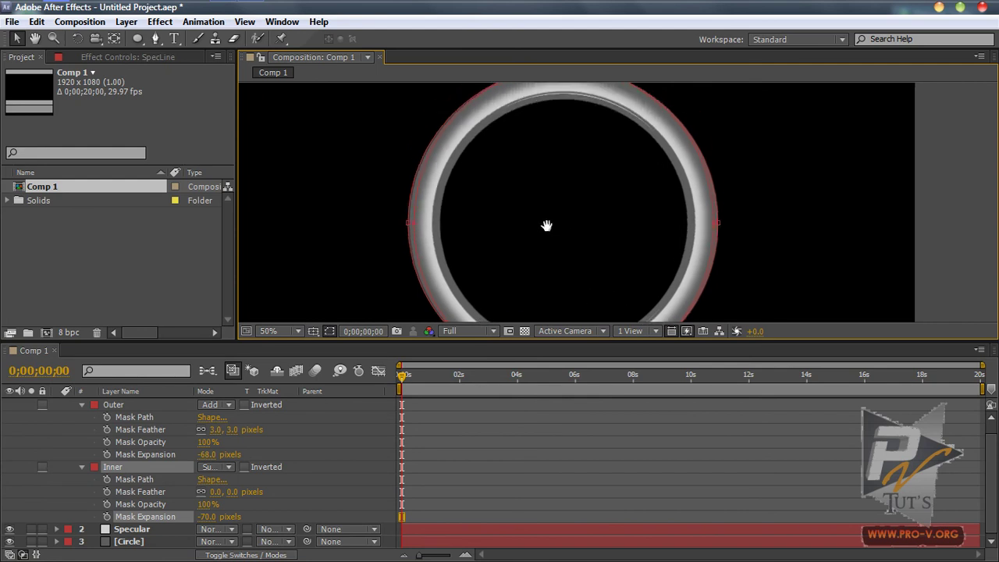
pyautogui.click(974, 222)
pyautogui.scroll(-2, 669, 206)
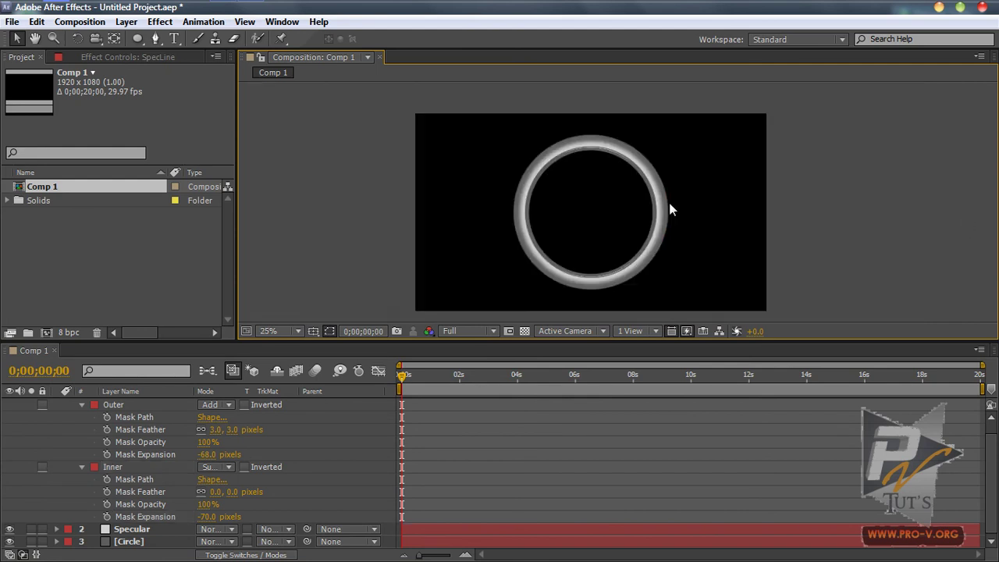
pyautogui.scroll(2, 669, 206)
pyautogui.scroll(-1, 670, 206)
# - Collapse the SpecLine layer's mask properties in the timeline
pyautogui.click(83, 407)
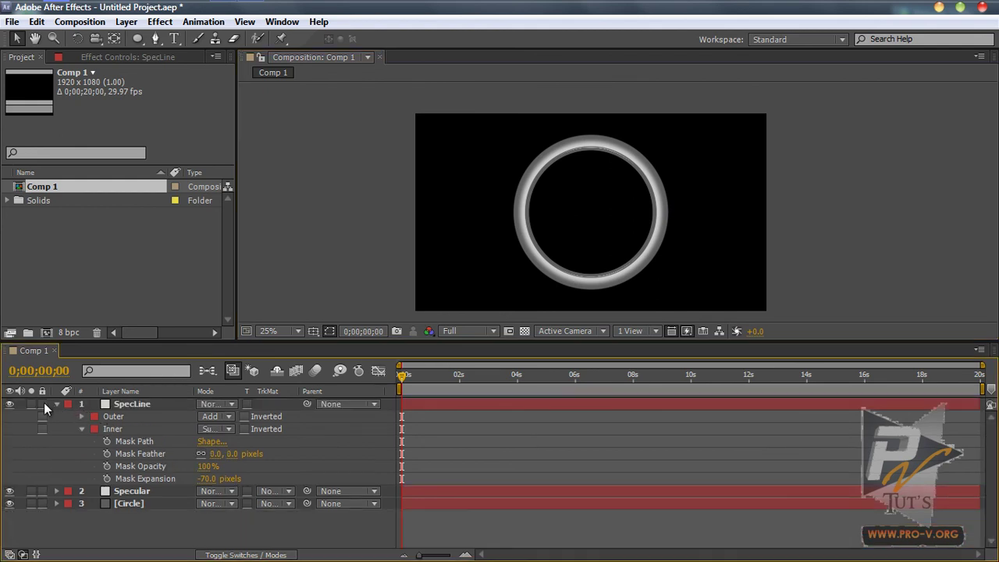
pyautogui.click(55, 404)
pyautogui.scroll(1, 560, 161)
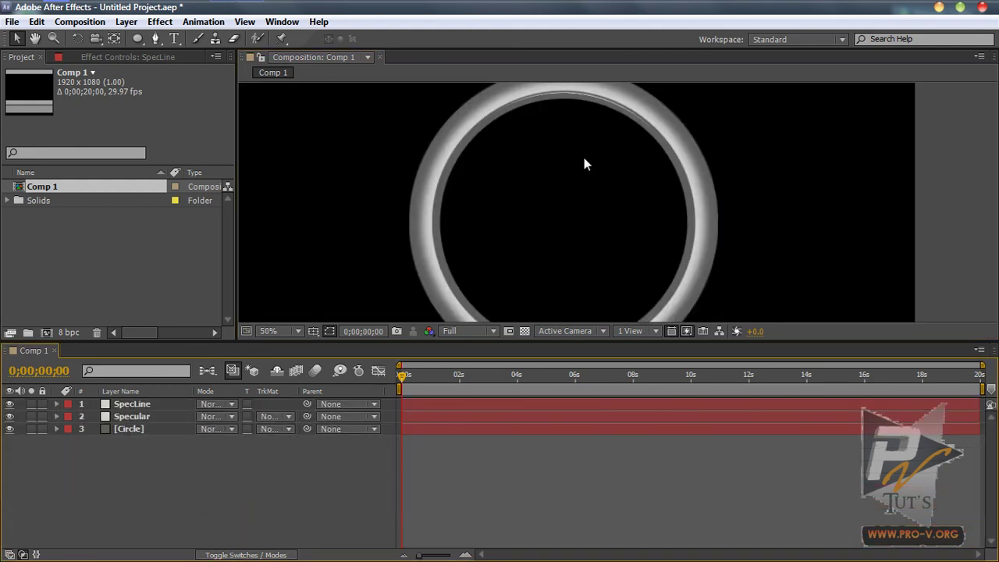
# - Duplicate the Circle layer, move the copy to the top of the layer stack and reveal its mask properties
pyautogui.click(149, 428)
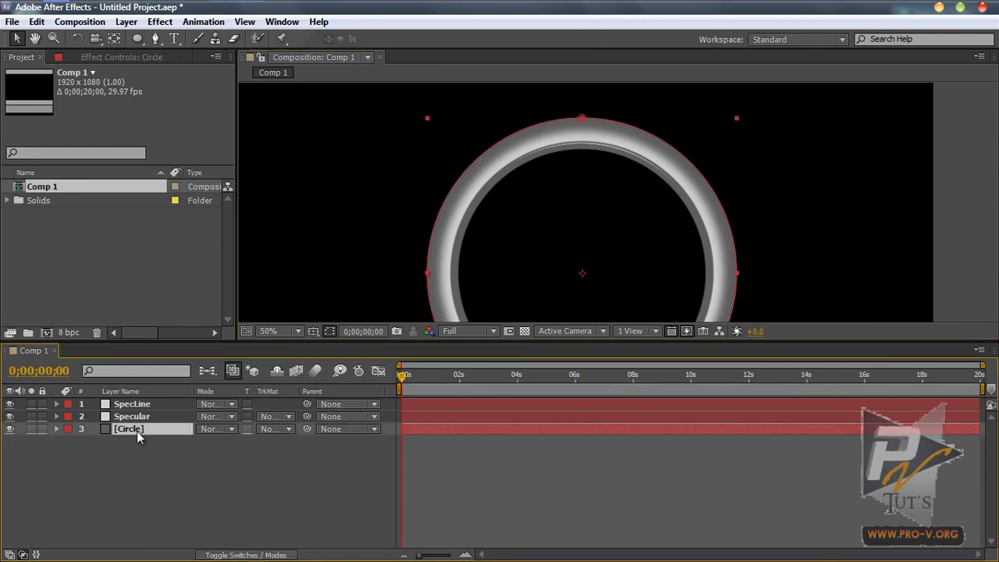
pyautogui.hotkey('ctrl', 'd')
pyautogui.moveTo(149, 434); pyautogui.dragTo(151, 398)
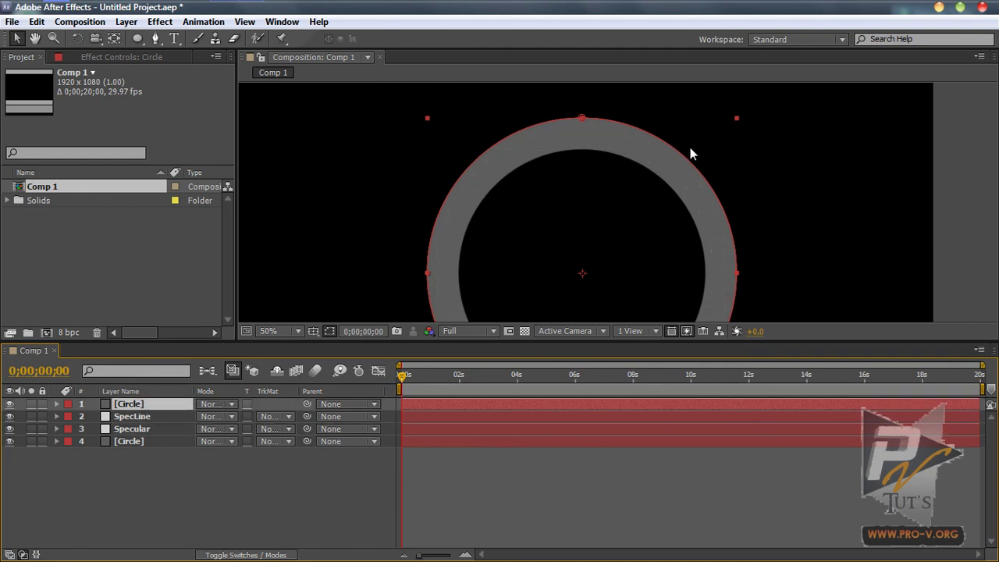
pyautogui.moveTo(655, 207); pyautogui.dragTo(651, 149)
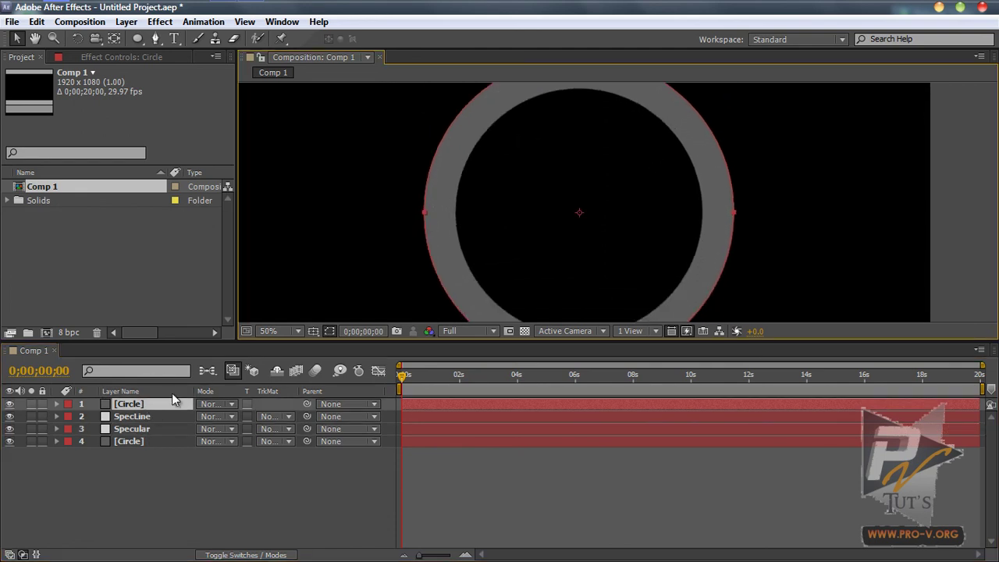
pyautogui.press('m')
pyautogui.press('m')
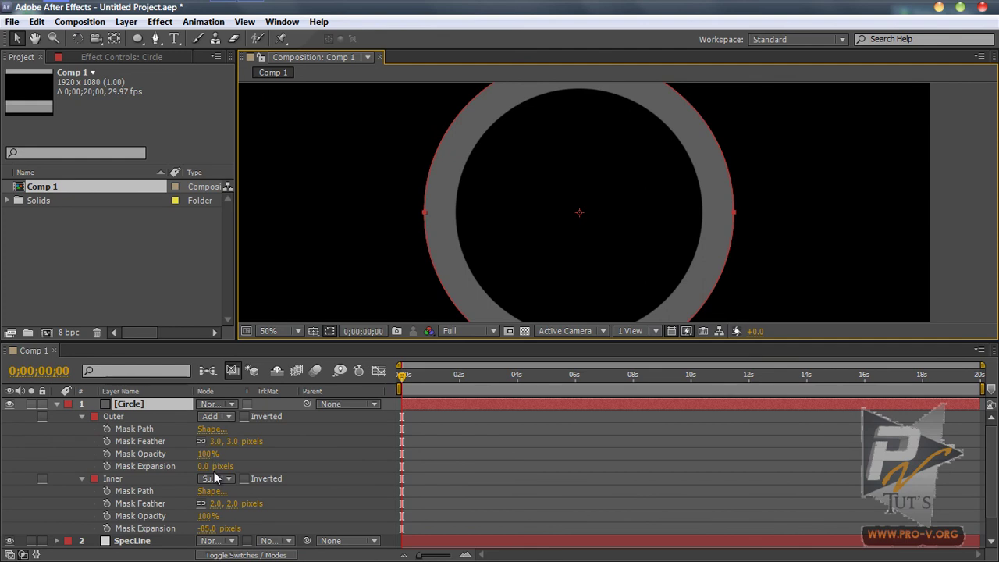
pyautogui.moveTo(204, 467); pyautogui.dragTo(204, 466)
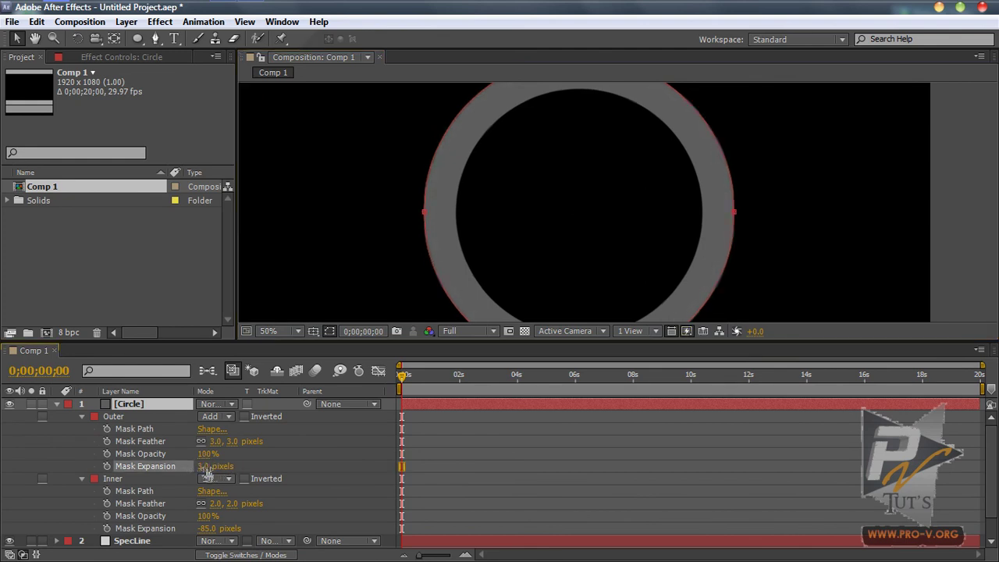
pyautogui.click(205, 466)
pyautogui.write('0')
pyautogui.press('Return')
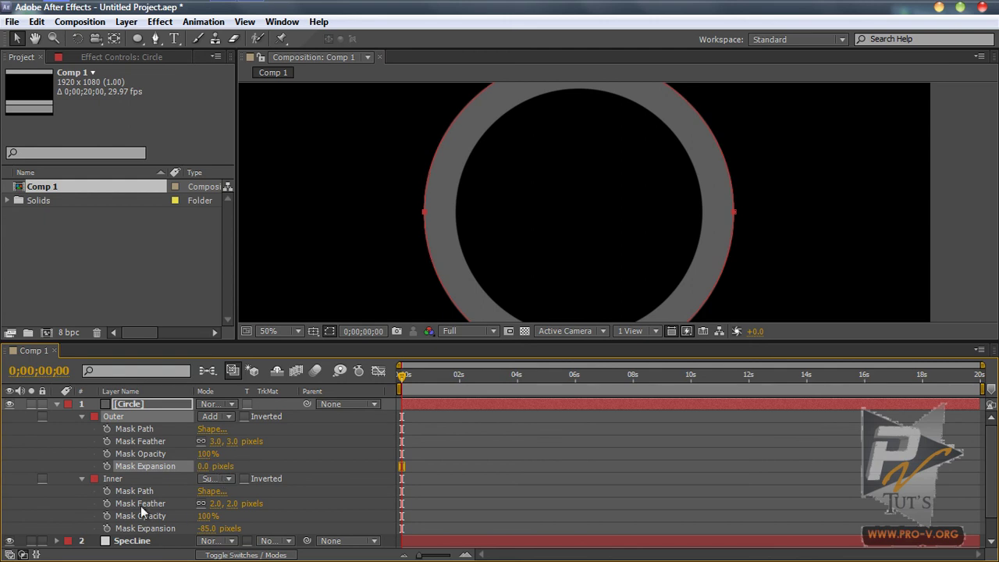
# - Set the Inner mask expansion of the top Circle layer to -27 pixels
pyautogui.moveTo(207, 529); pyautogui.dragTo(251, 530)
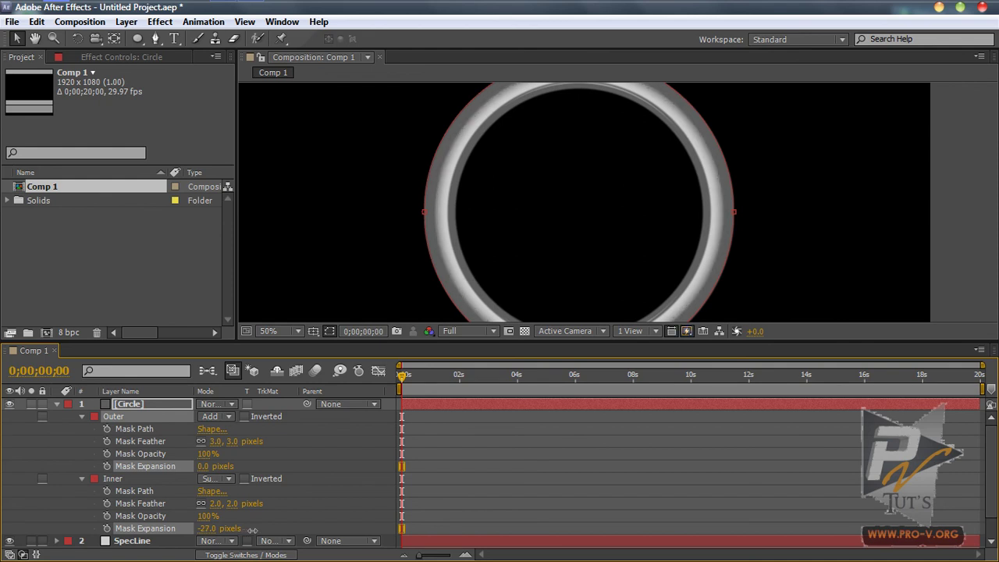
pyautogui.moveTo(584, 149); pyautogui.dragTo(574, 198)
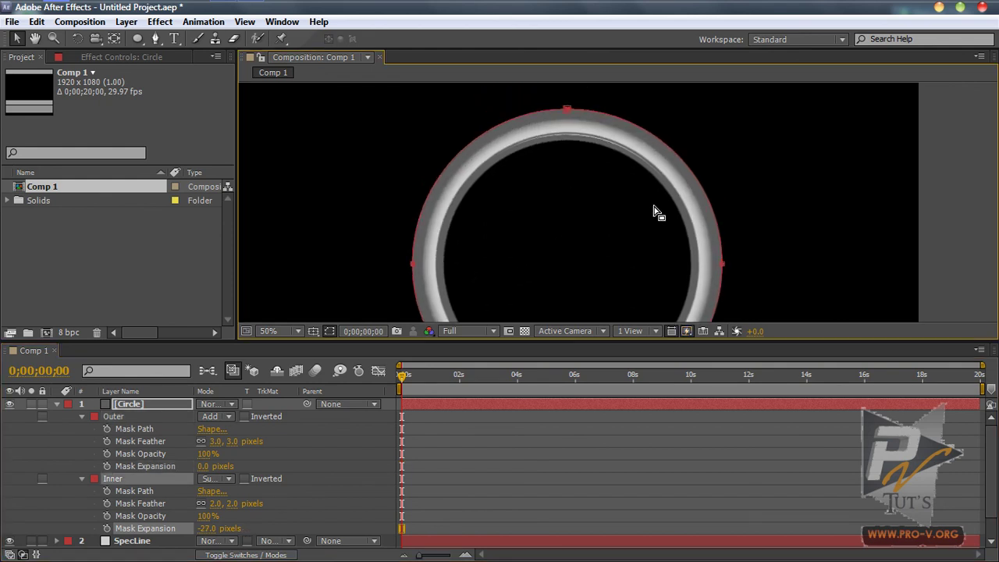
pyautogui.click(951, 211)
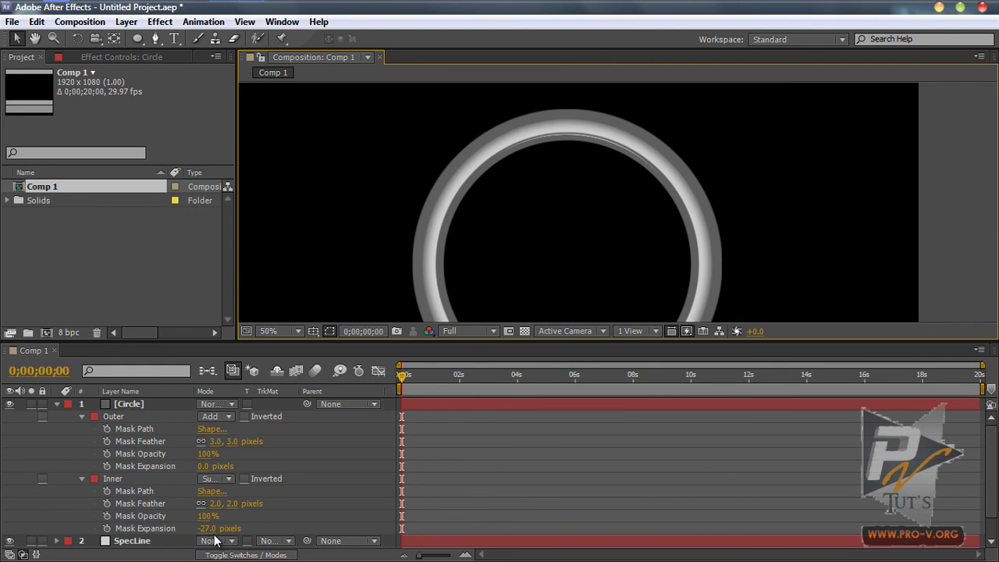
# - Set the feather of both the Inner and Outer masks on the top Circle layer to 0 pixels
pyautogui.click(227, 509)
pyautogui.write('0')
pyautogui.press('Return')
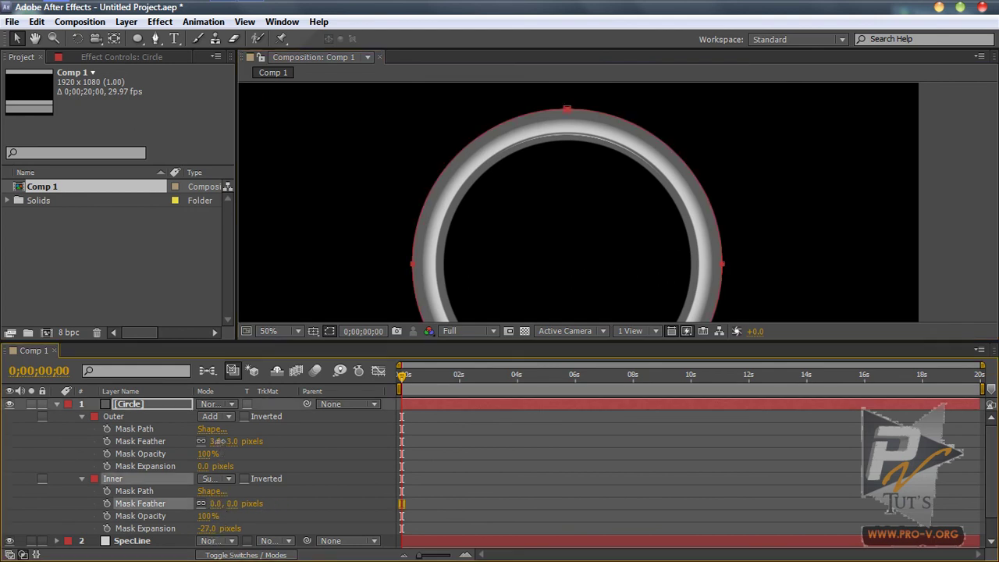
pyautogui.write('0')
pyautogui.press('Return')
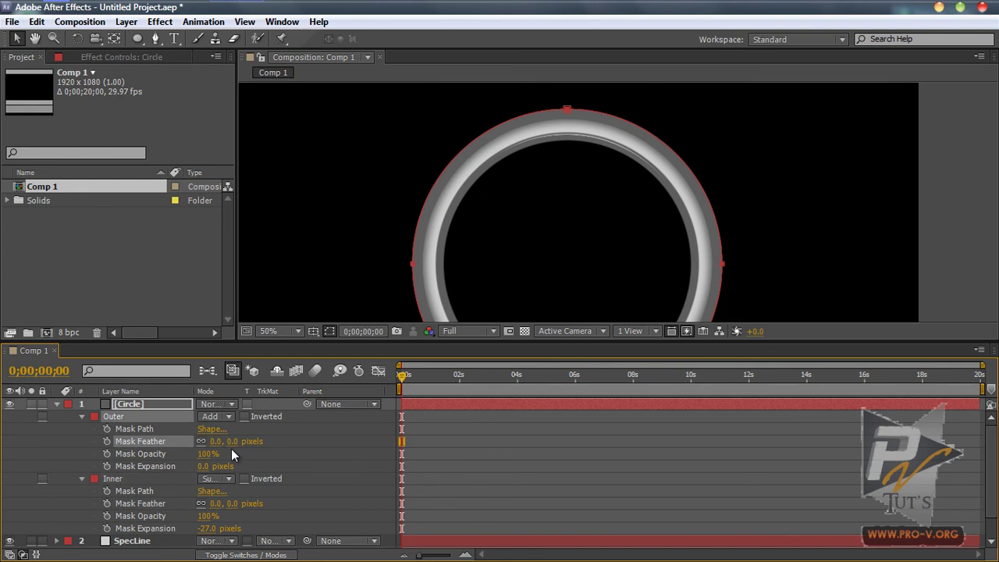
pyautogui.click(297, 462)
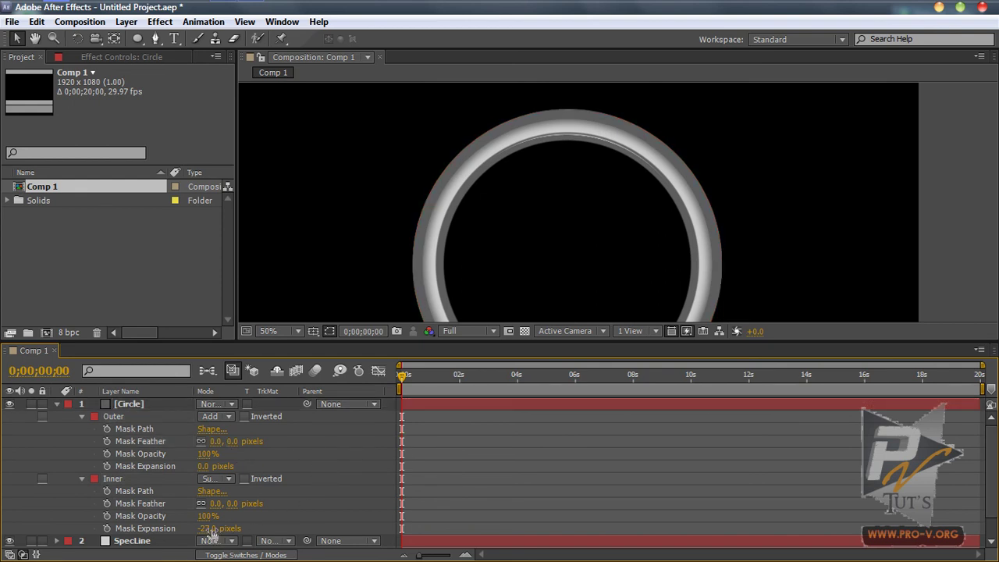
# - Set the top Circle layer's mask expansion to -3 pixels for Outer and -24 pixels for Inner
pyautogui.moveTo(210, 531); pyautogui.dragTo(203, 529)
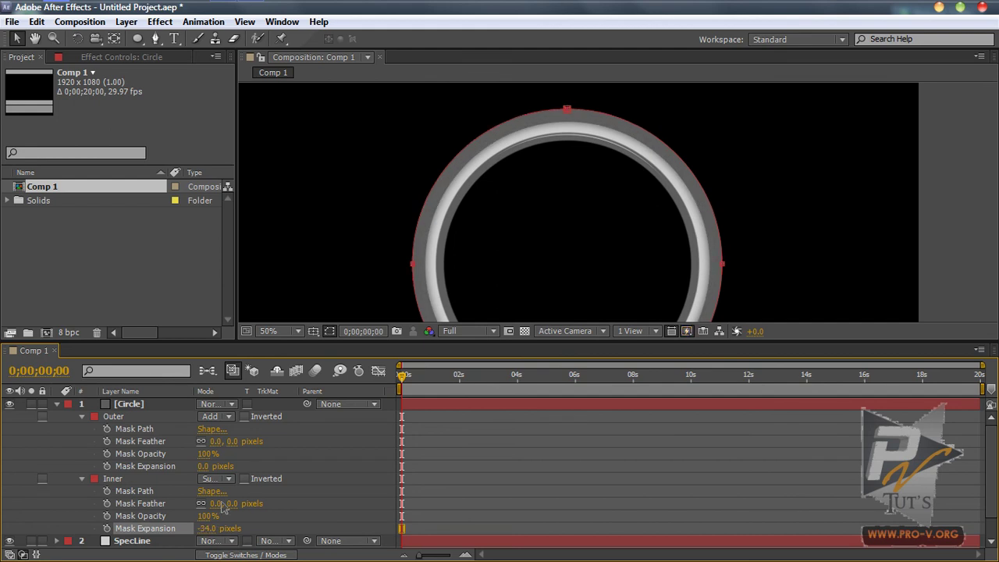
pyautogui.moveTo(205, 467)
pyautogui.mouseDown()
pyautogui.moveTo(181, 466)
pyautogui.moveTo(200, 467)
pyautogui.mouseUp()
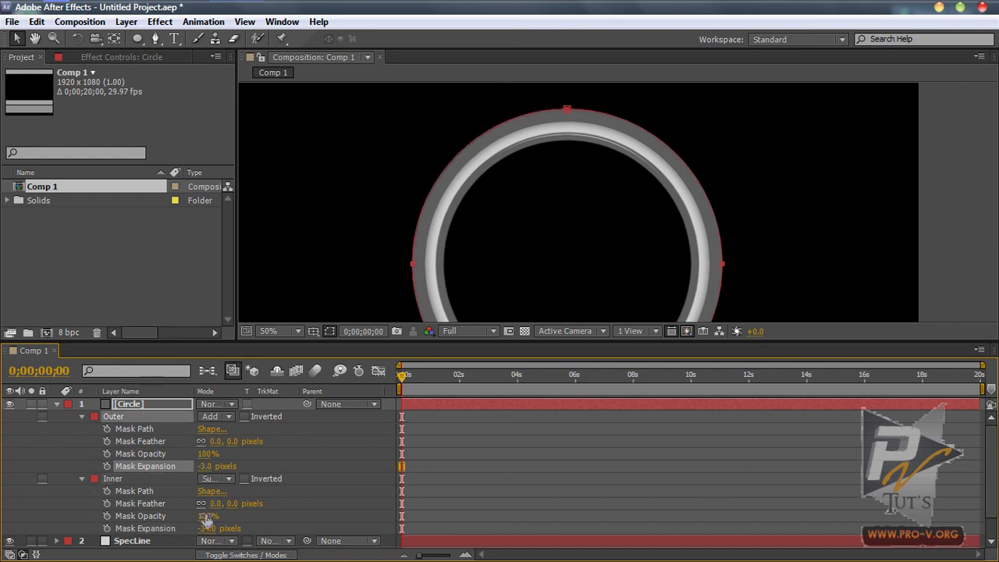
pyautogui.moveTo(202, 528); pyautogui.dragTo(219, 525)
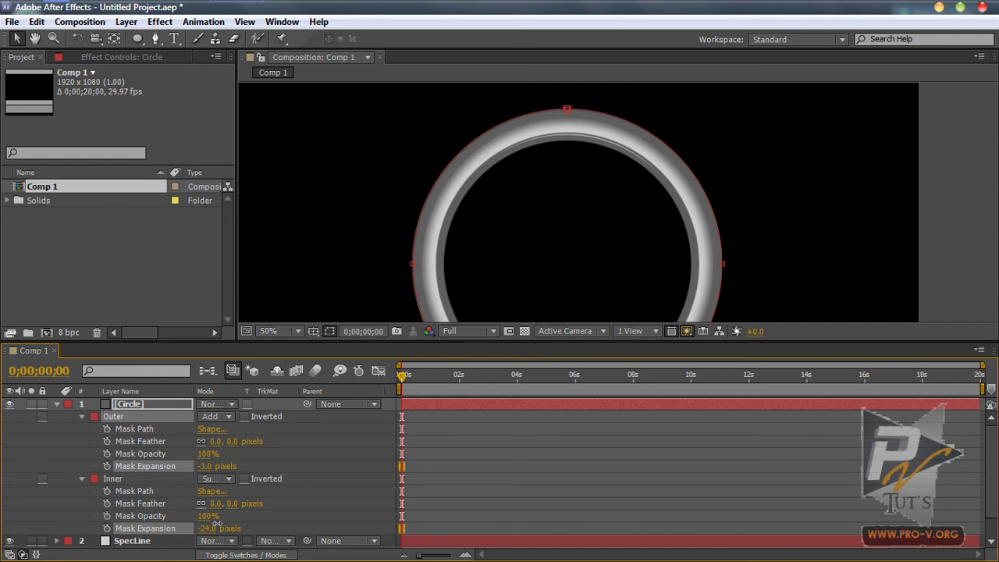
pyautogui.click(176, 479)
# - Change the top Circle layer's solid color to dark gray 393939, creating it as a new solid for this layer only
pyautogui.click(149, 403)
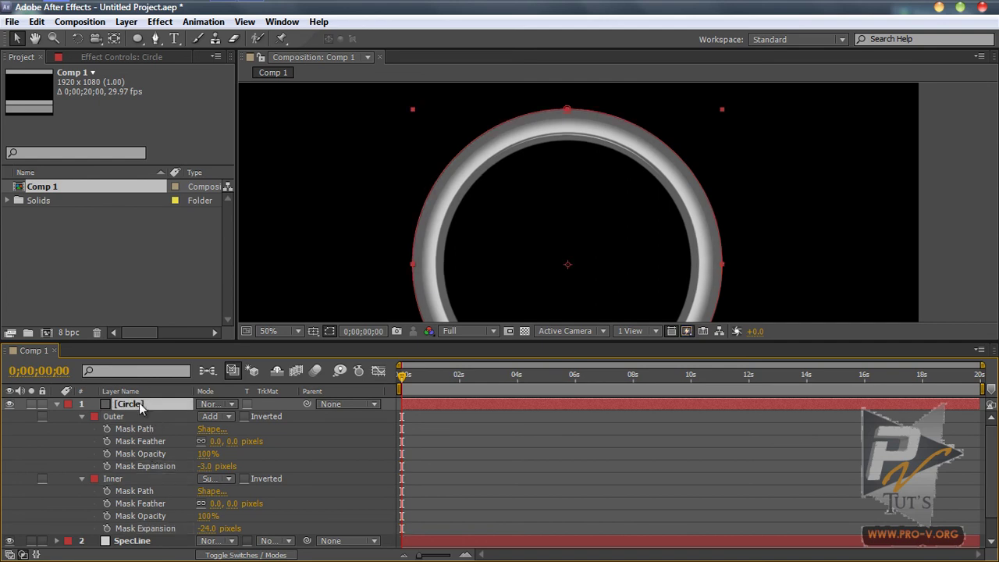
pyautogui.click(127, 22)
pyautogui.click(131, 54)
pyautogui.click(280, 364)
pyautogui.moveTo(130, 393)
pyautogui.mouseDown()
pyautogui.moveTo(60, 478)
pyautogui.moveTo(55, 459)
pyautogui.mouseUp()
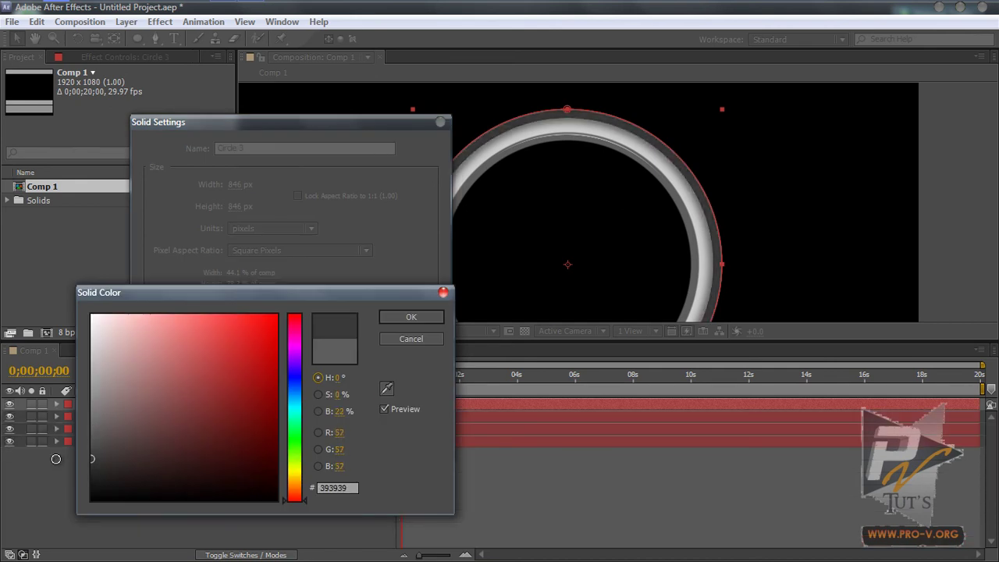
pyautogui.click(411, 317)
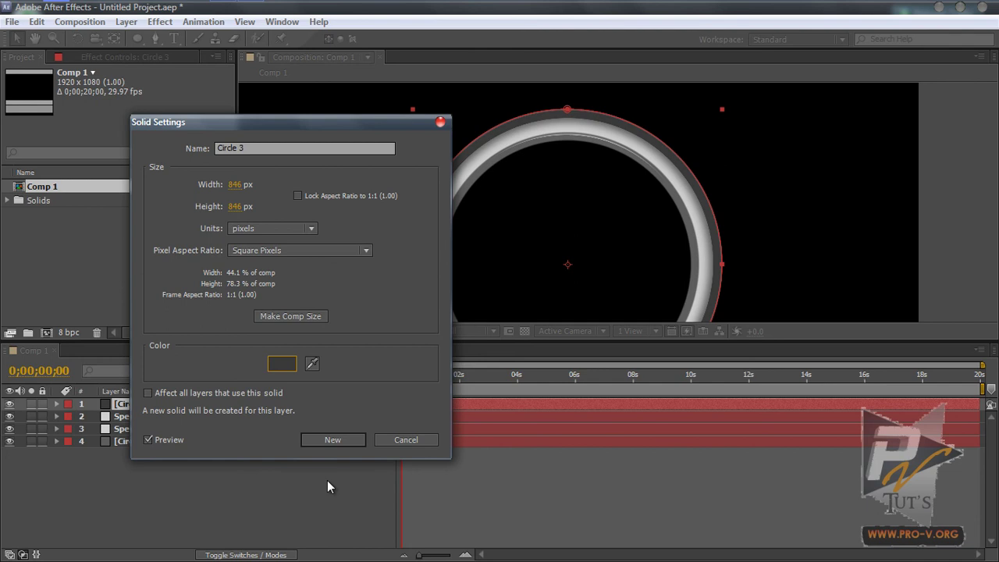
pyautogui.click(334, 440)
# - Set the Circle 3 layer's mask expansion to -18 pixels for the Inner mask and 2 pixels for the Outer mask
pyautogui.scroll(-3, 688, 219)
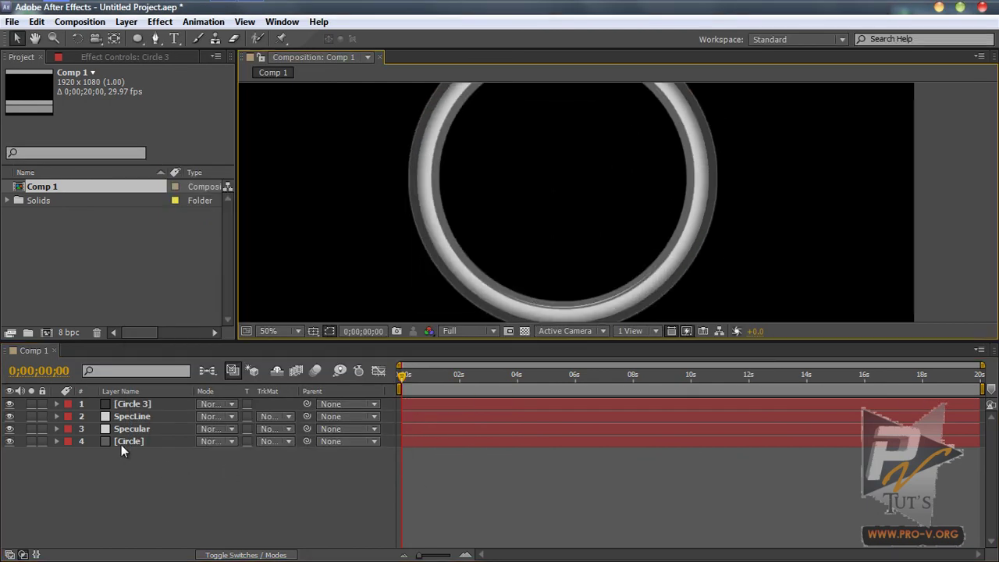
pyautogui.click(133, 406)
pyautogui.press('m')
pyautogui.press('m')
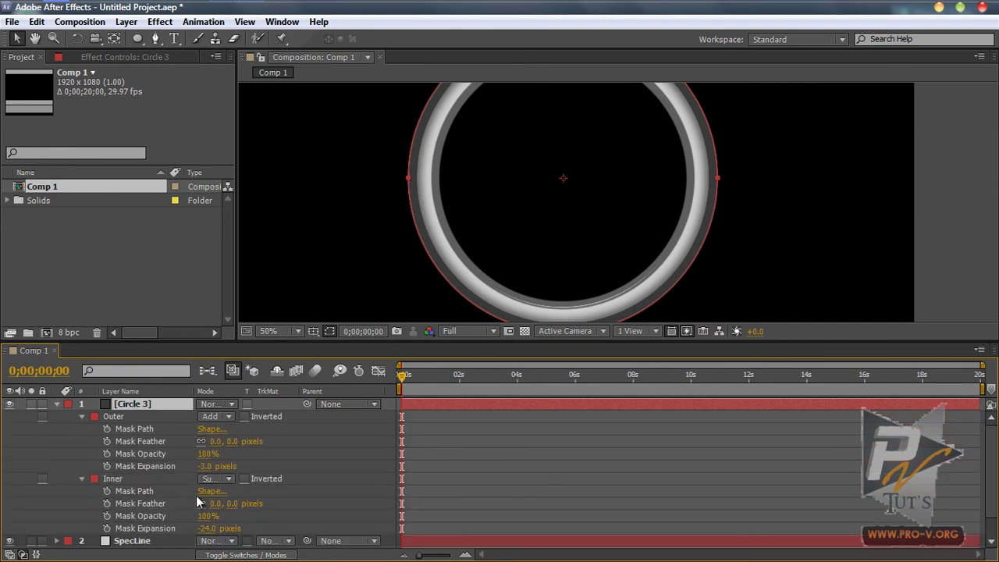
pyautogui.moveTo(200, 530); pyautogui.dragTo(207, 530)
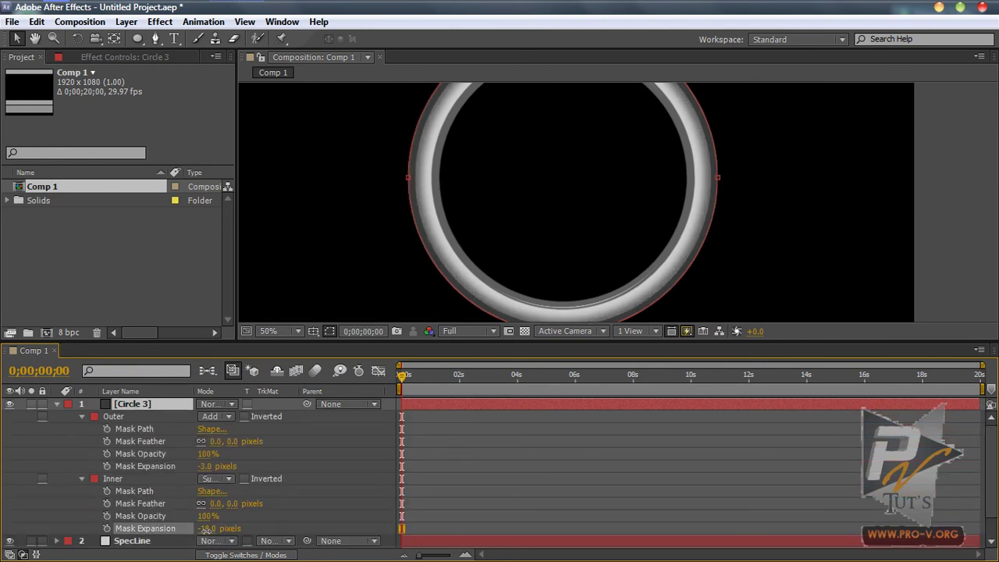
pyautogui.click(633, 423)
pyautogui.moveTo(645, 184); pyautogui.dragTo(714, 259)
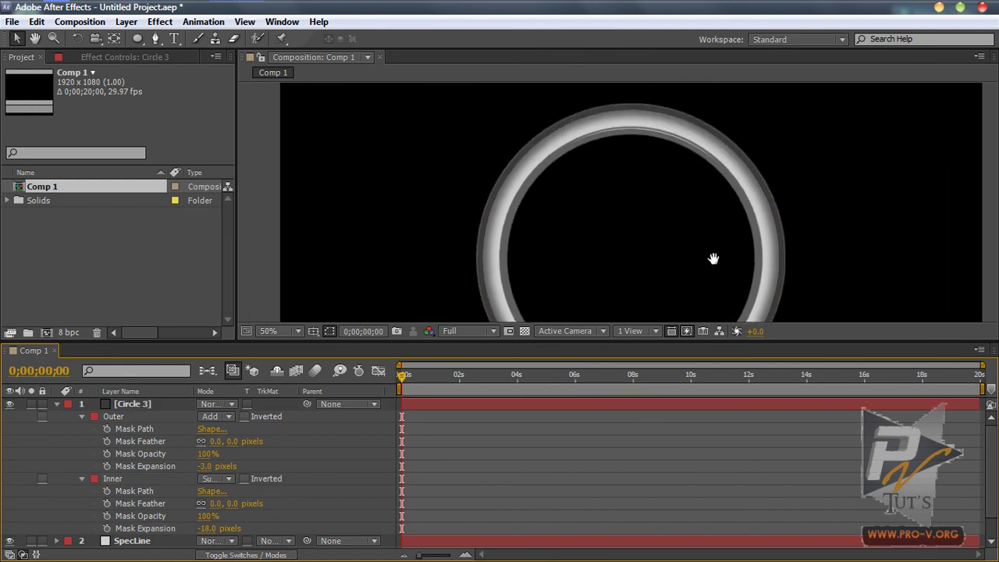
pyautogui.moveTo(205, 467); pyautogui.dragTo(209, 467)
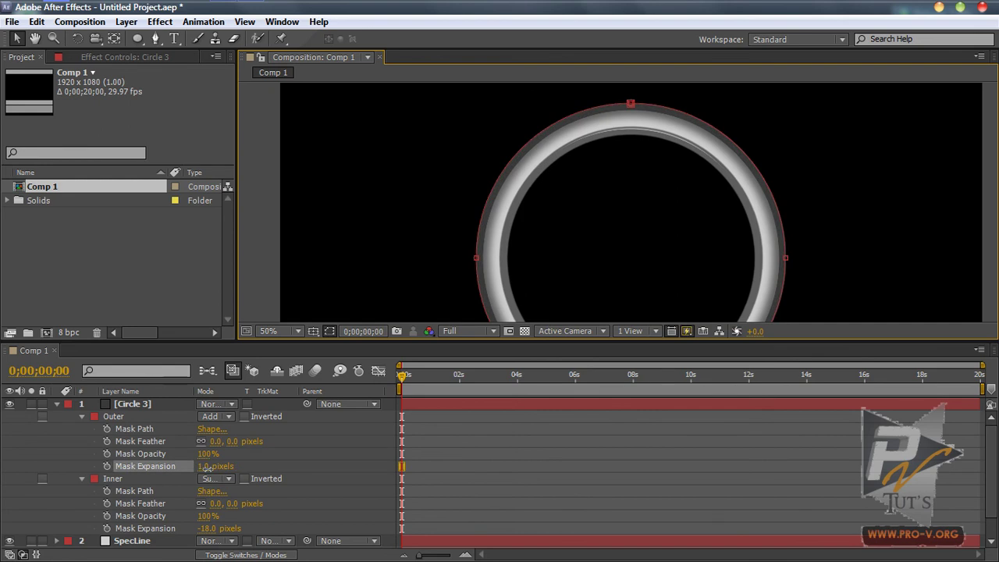
pyautogui.click(550, 471)
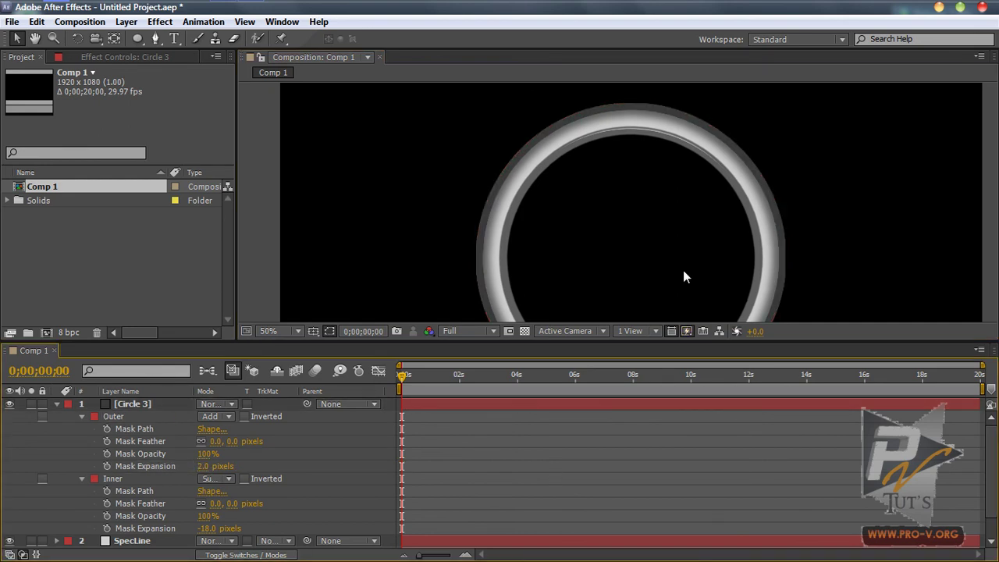
# - Duplicate the SpecLine layer and move the copy to the top of the layer stack, above Circle 3
pyautogui.moveTo(694, 242); pyautogui.dragTo(565, 183)
pyautogui.moveTo(614, 266); pyautogui.dragTo(567, 239)
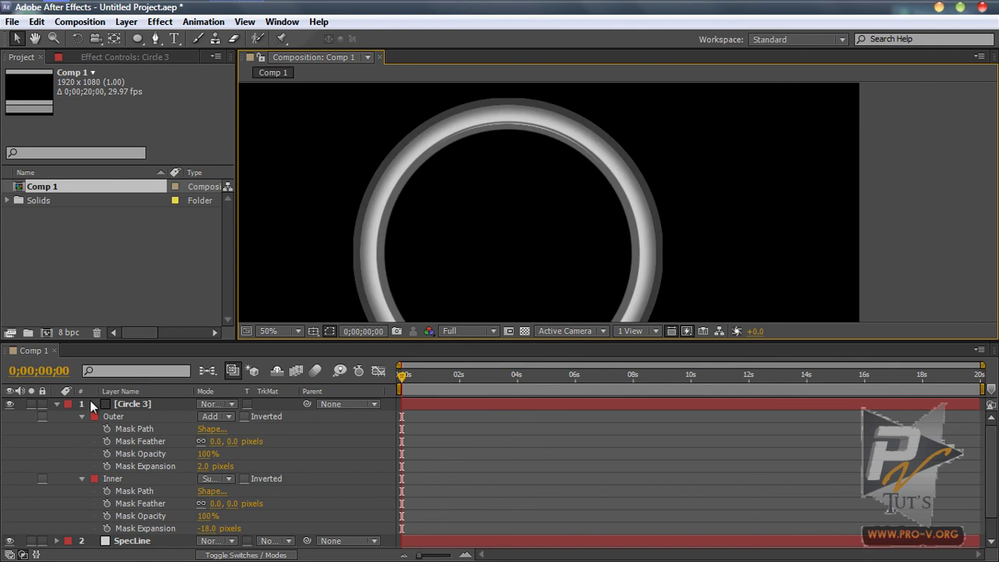
pyautogui.click(56, 404)
pyautogui.click(131, 408)
pyautogui.click(131, 418)
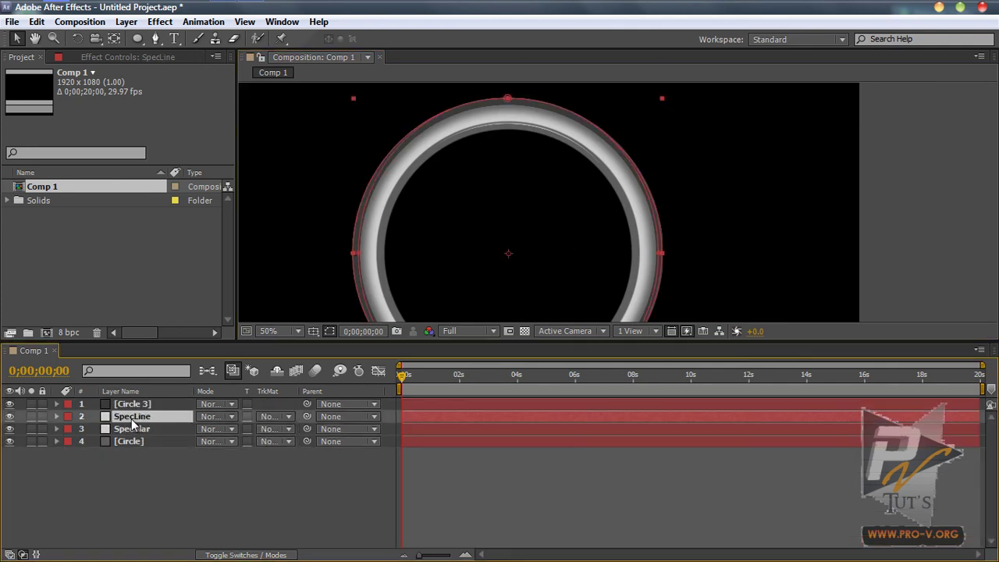
pyautogui.hotkey('ctrl', 'd')
pyautogui.moveTo(134, 407); pyautogui.dragTo(134, 403)
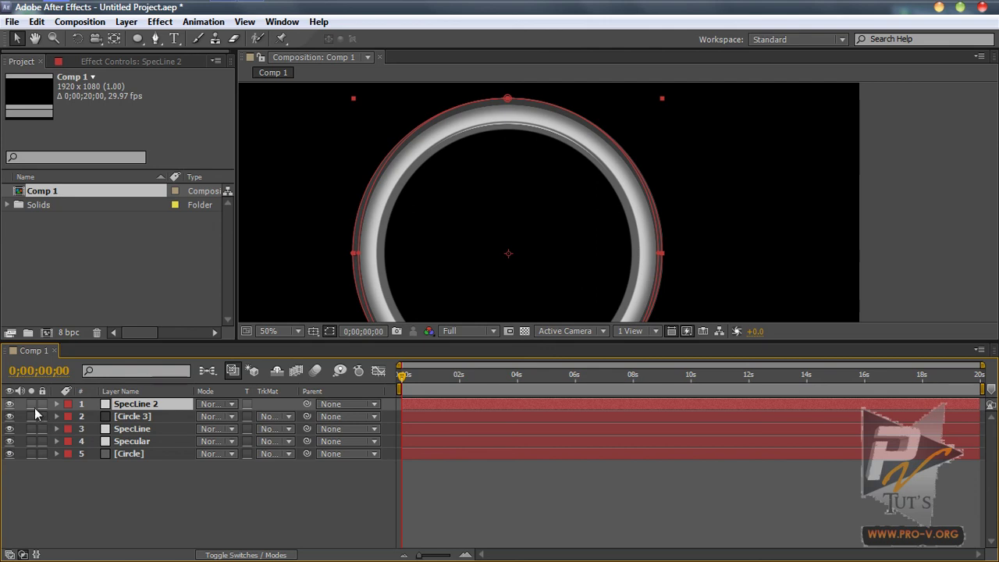
# - Scale the SpecLine 2 layer to 118% while it is soloed with Circle 3, and unsolo both layers when done
pyautogui.moveTo(31, 405); pyautogui.dragTo(32, 417)
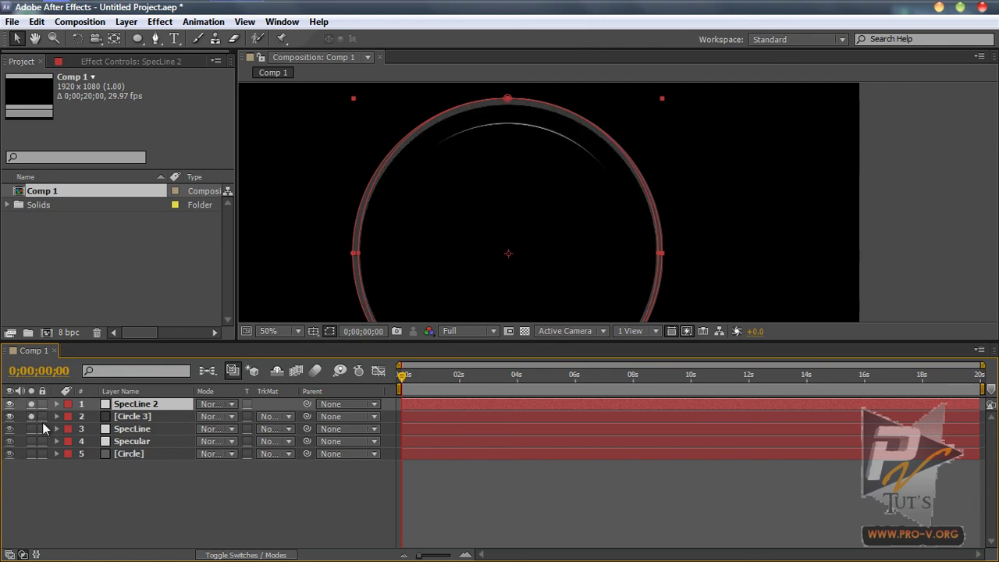
pyautogui.click(257, 476)
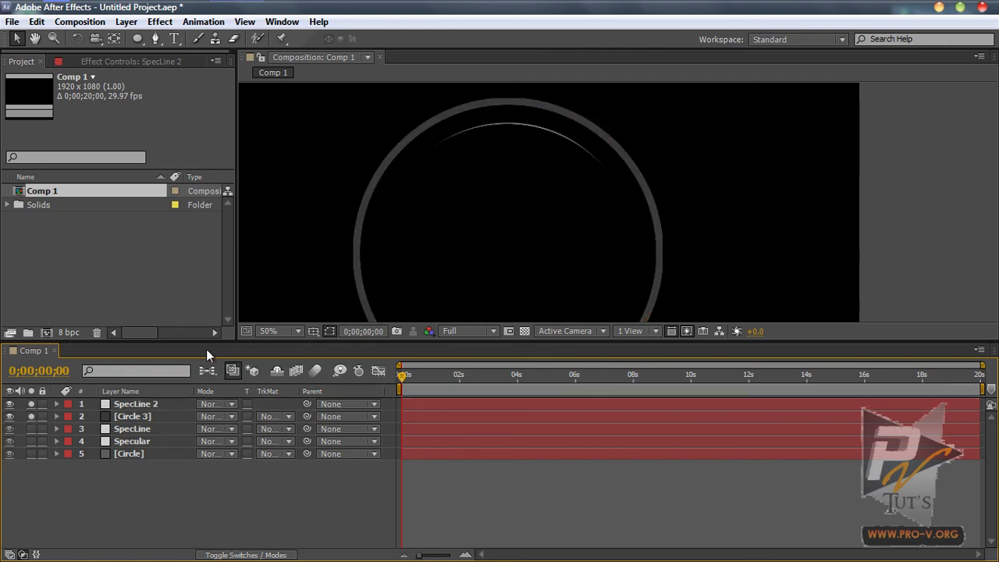
pyautogui.click(158, 403)
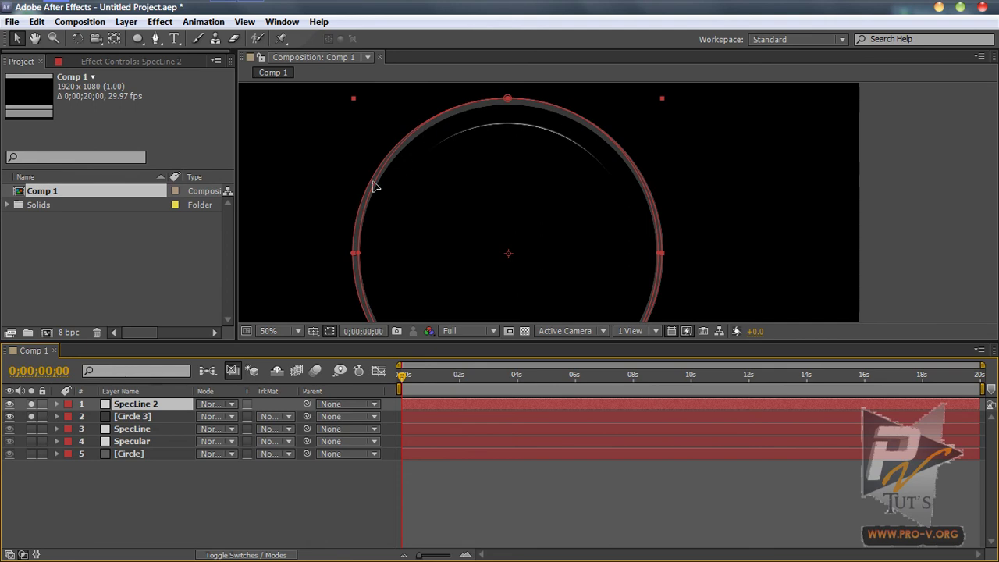
pyautogui.press('s')
pyautogui.moveTo(221, 417); pyautogui.dragTo(233, 419)
pyautogui.moveTo(562, 186); pyautogui.dragTo(582, 81)
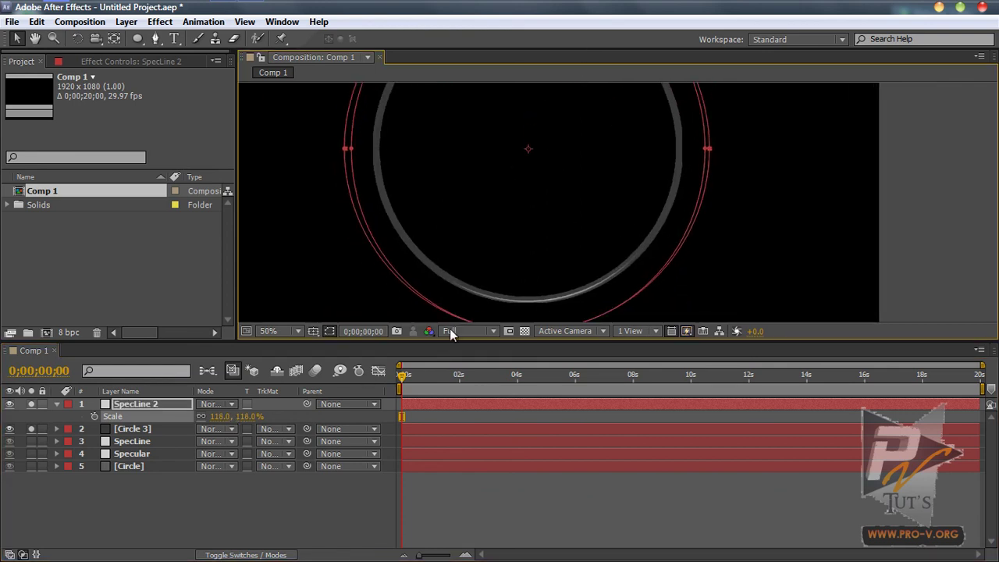
pyautogui.click(56, 405)
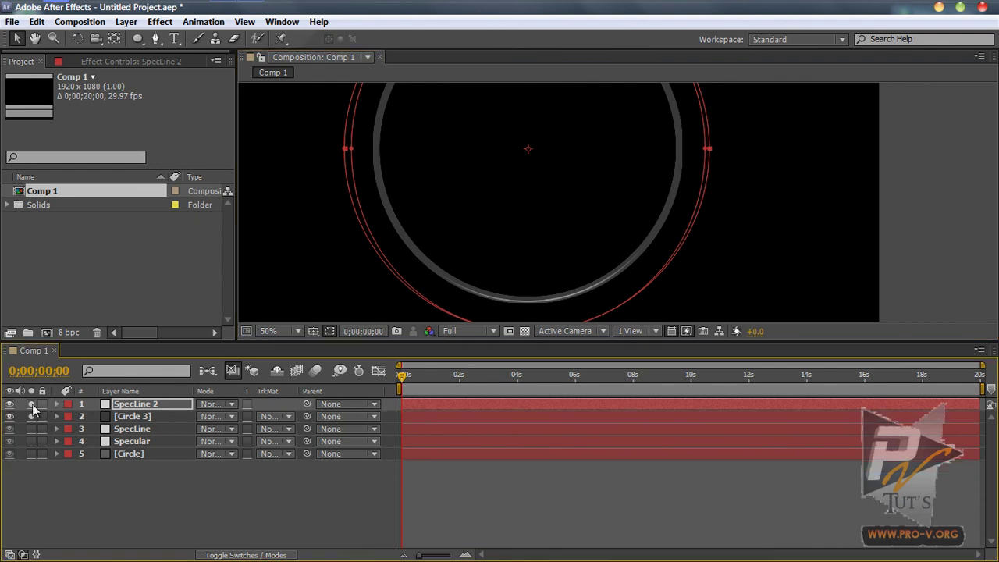
pyautogui.click(164, 496)
pyautogui.moveTo(594, 165); pyautogui.dragTo(616, 272)
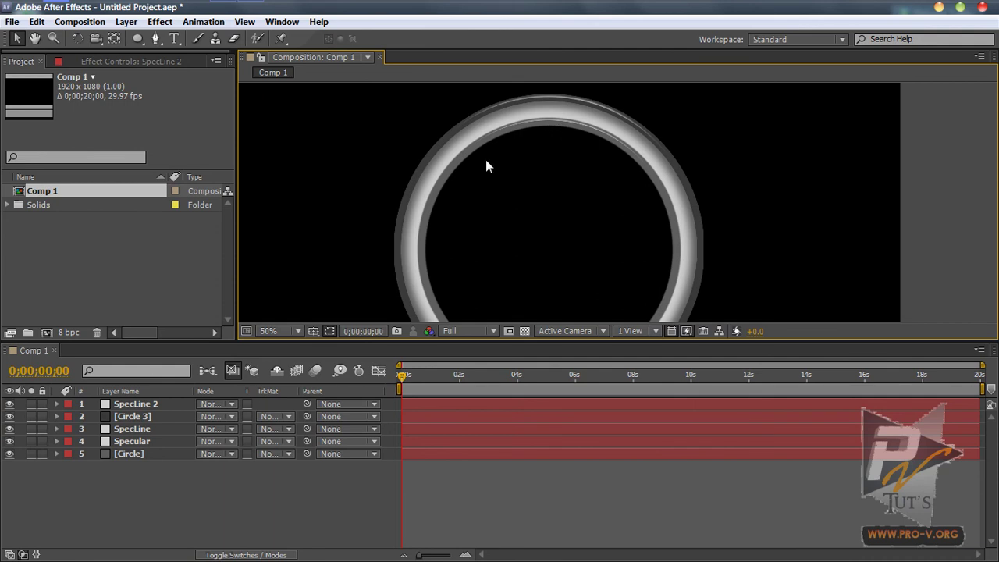
# - Set the SpecLine 2 layer's mask feather to 7 pixels for Outer and 10 pixels for Inner
pyautogui.click(148, 404)
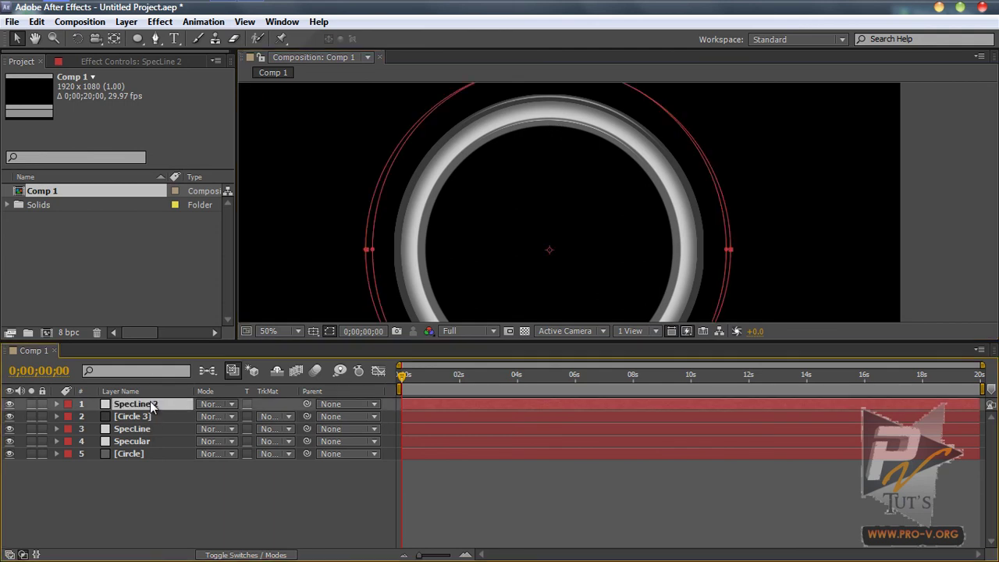
pyautogui.press('m')
pyautogui.press('m')
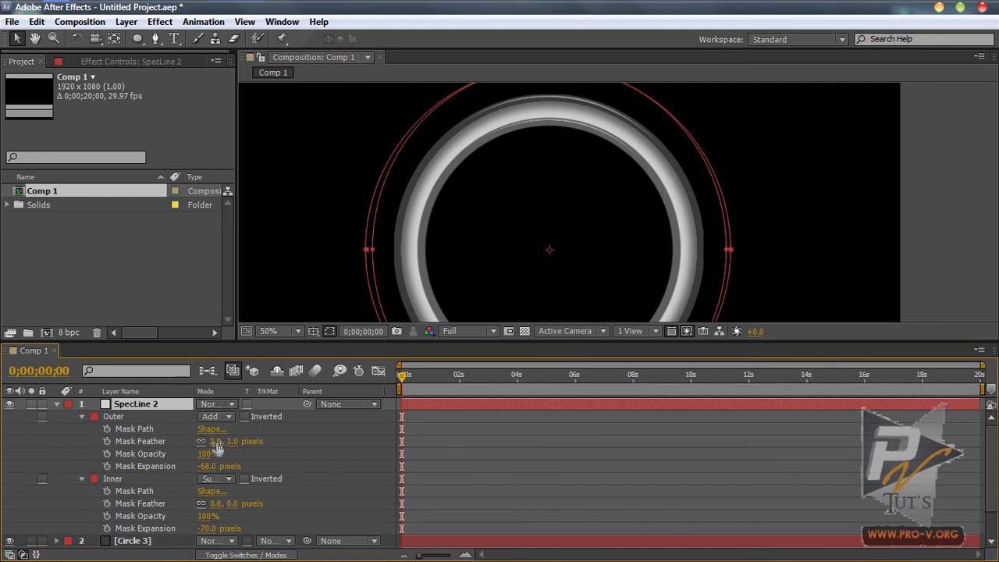
pyautogui.moveTo(215, 442)
pyautogui.mouseDown()
pyautogui.moveTo(238, 442)
pyautogui.moveTo(207, 442)
pyautogui.moveTo(216, 441)
pyautogui.mouseUp()
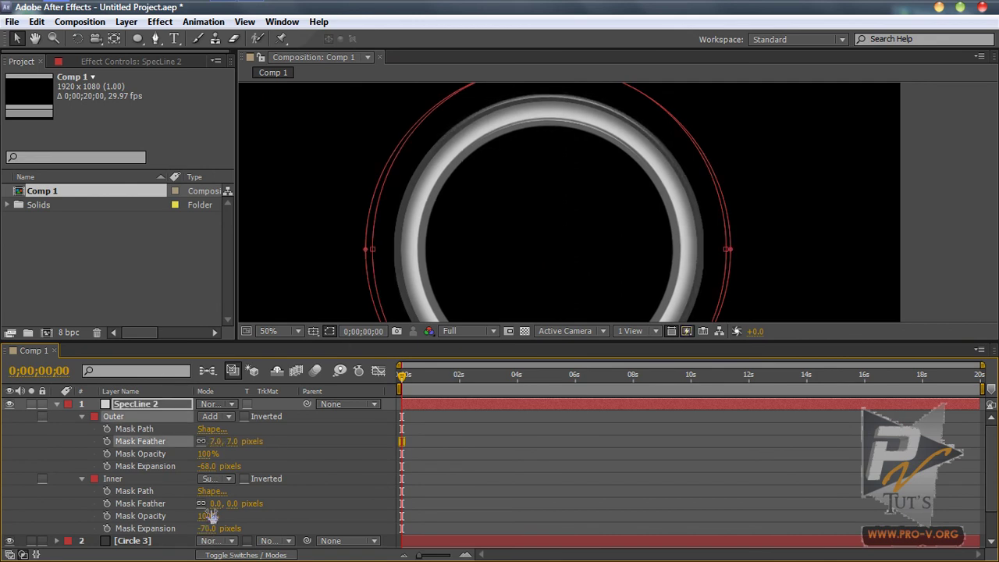
pyautogui.moveTo(215, 505); pyautogui.dragTo(226, 505)
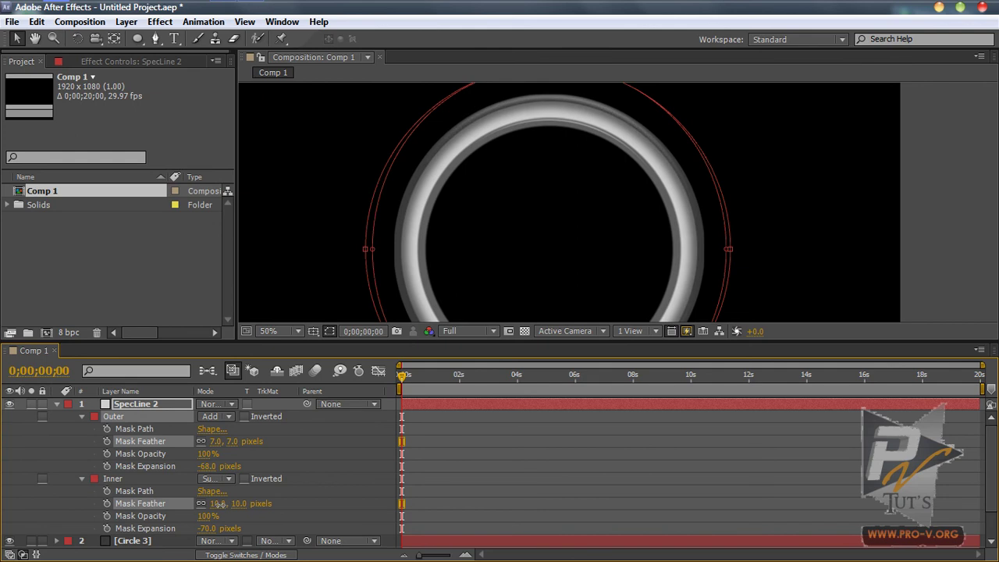
pyautogui.click(597, 512)
pyautogui.scroll(-2, 589, 212)
pyautogui.scroll(2, 656, 221)
pyautogui.moveTo(654, 221); pyautogui.dragTo(626, 173)
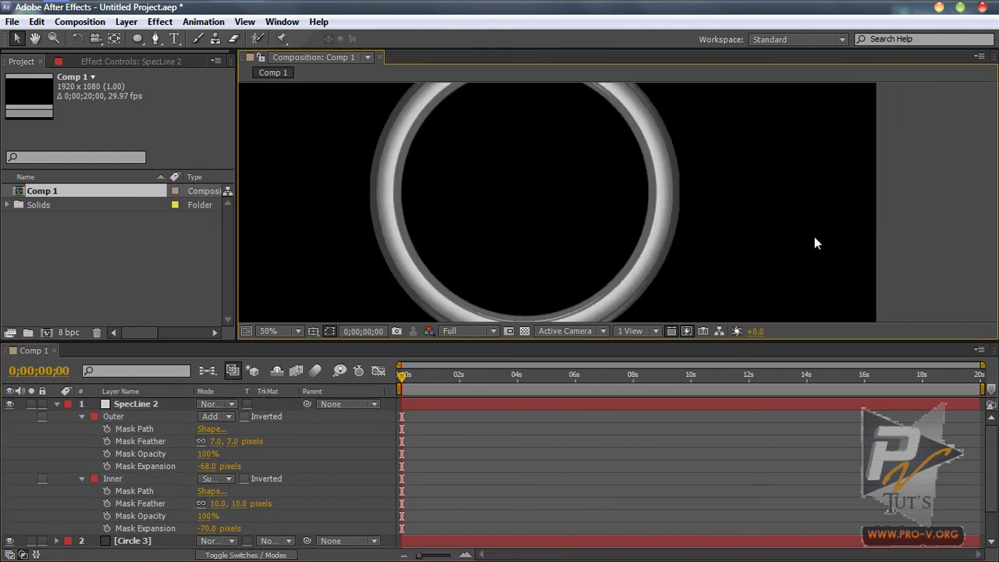
# - Maximize the composition view and fit the whole frame in it to inspect the complete ring
pyautogui.press('`')
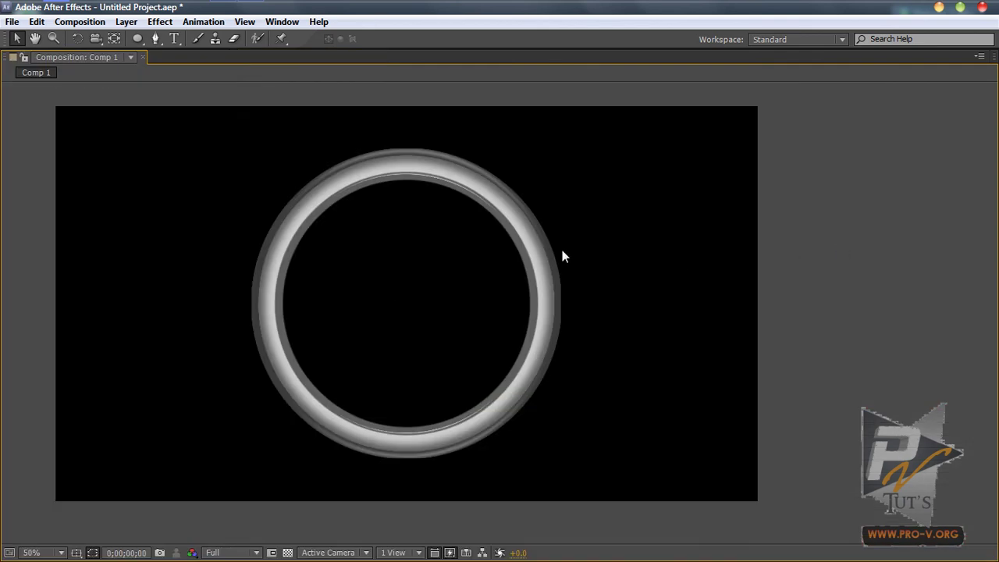
pyautogui.moveTo(562, 256); pyautogui.dragTo(659, 259)
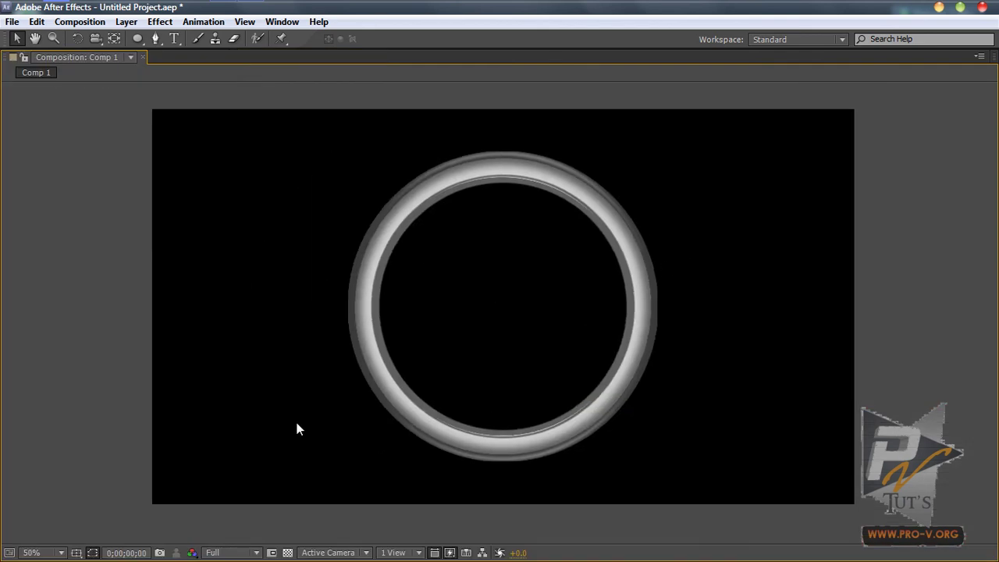
pyautogui.click(60, 552)
pyautogui.click(82, 304)
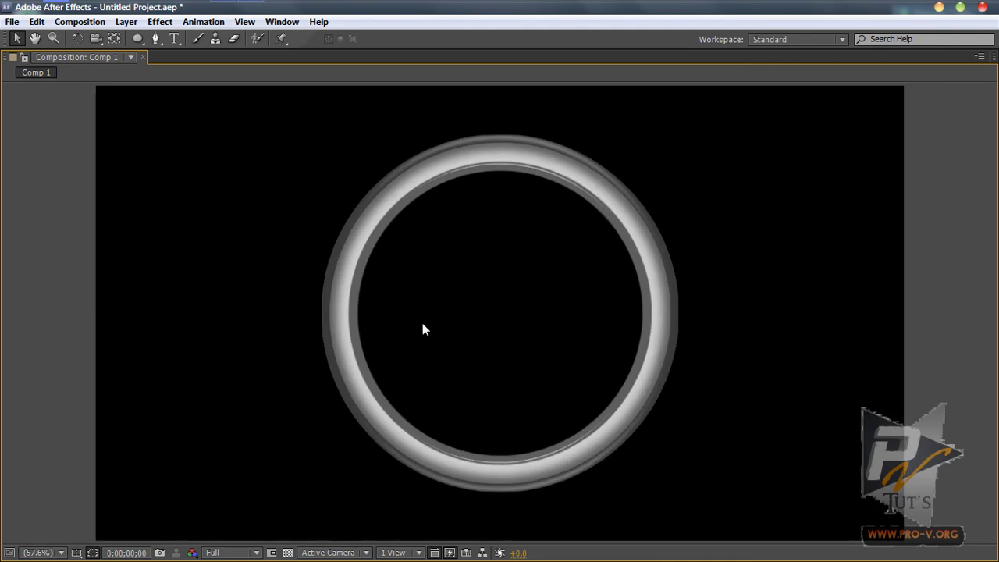